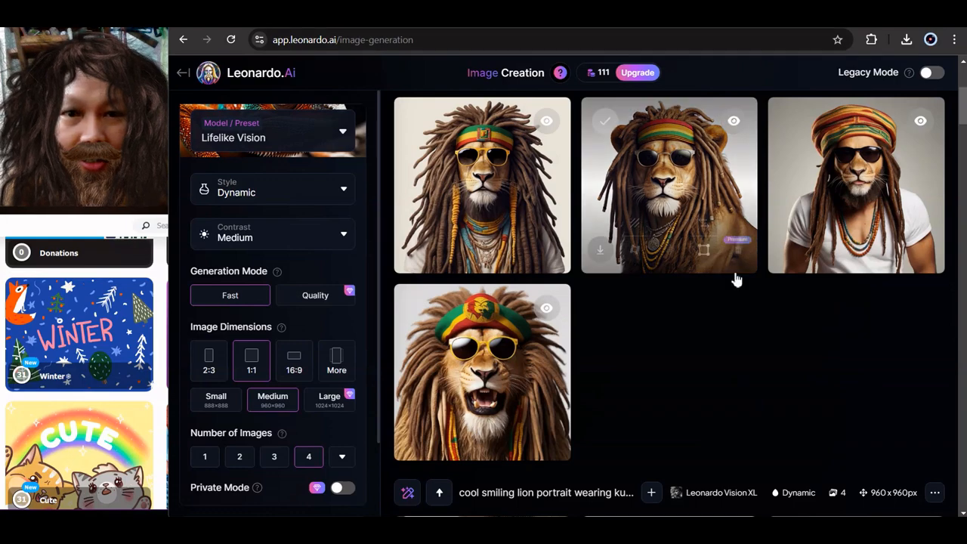
Step: Review the lion guitarist prompt's wording on kufi hat, sunglasses, rasta outfit, dreadlocks and background, along with the images generated from it
scroll(707, 199, "up", 3)
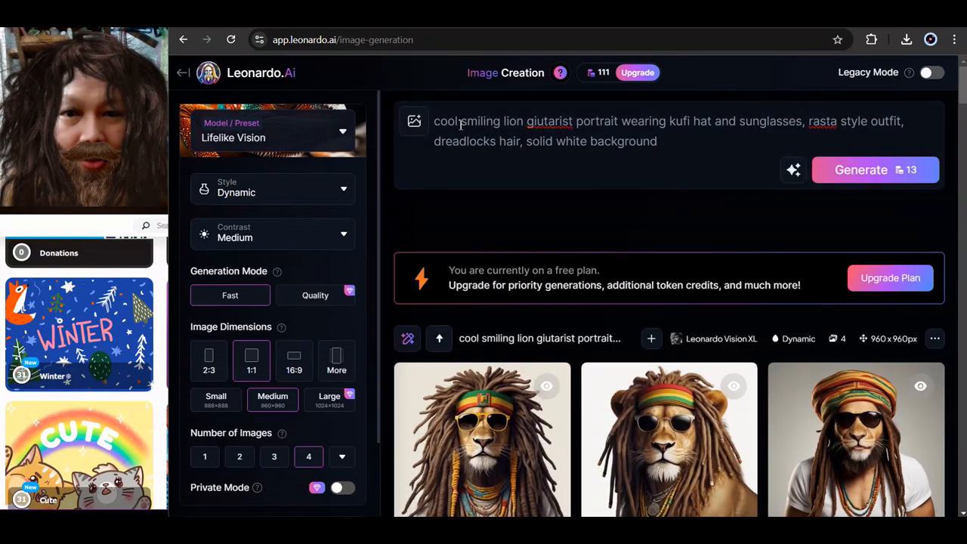
left_click_drag(485, 121, 606, 121)
left_click(604, 121)
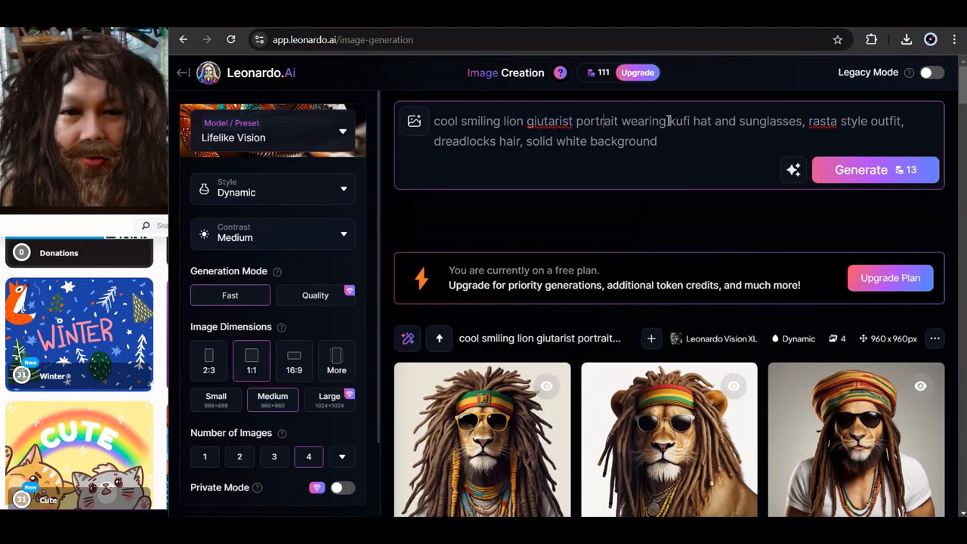
left_click_drag(668, 121, 879, 121)
left_click(811, 125)
left_click_drag(444, 142, 532, 142)
scroll(622, 186, "down", 3)
Step: Download the generated image of the lion in a white T-shirt and striped hat from its enlarged view
mouse_move(852, 270)
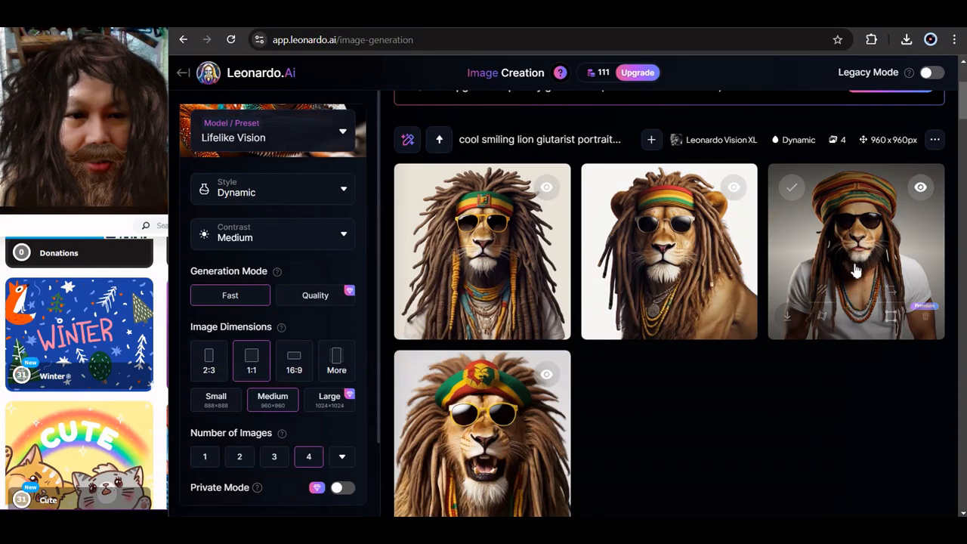
left_click(850, 238)
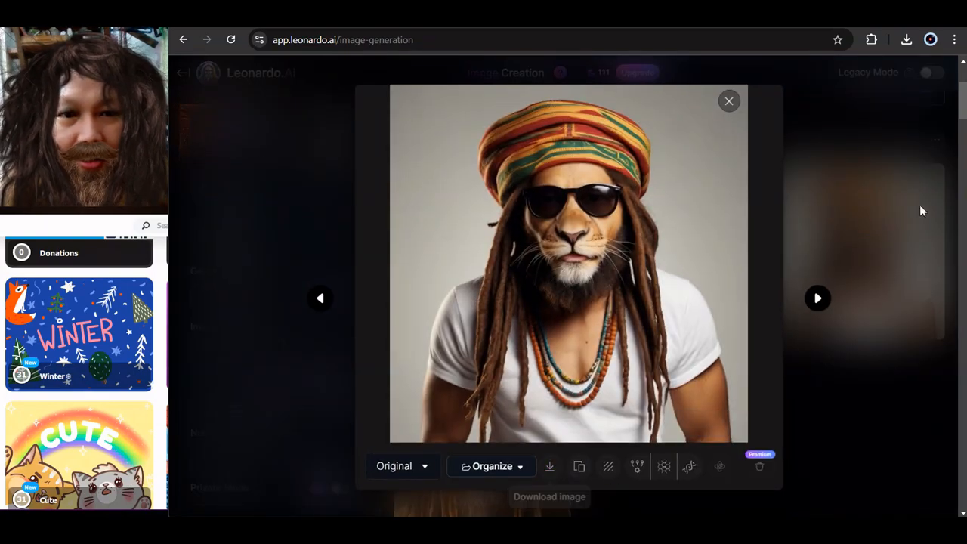
left_click(894, 205)
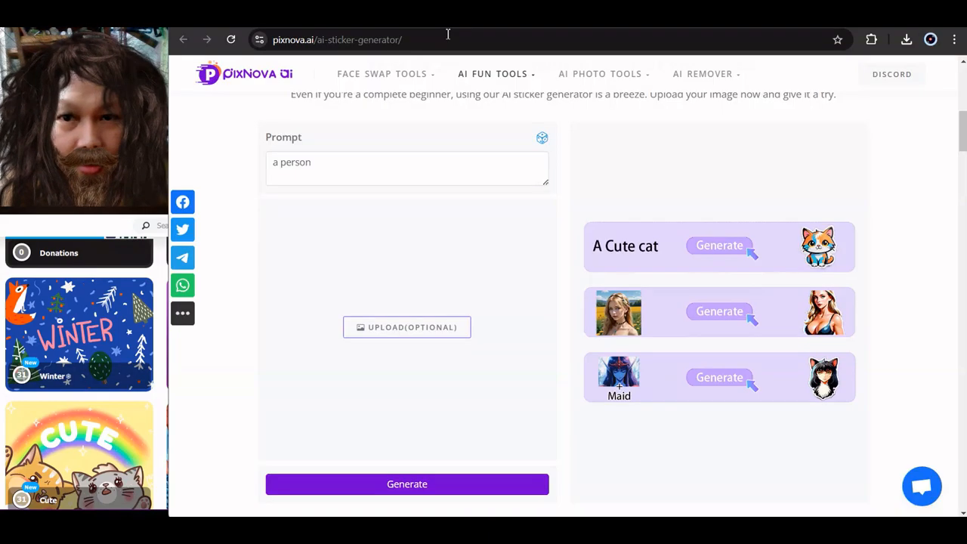
Step: Look through PixNova's AI sticker generator page, including the playground, the sample stickers and the list of AI fun tools
left_click(443, 32)
mouse_move(344, 68)
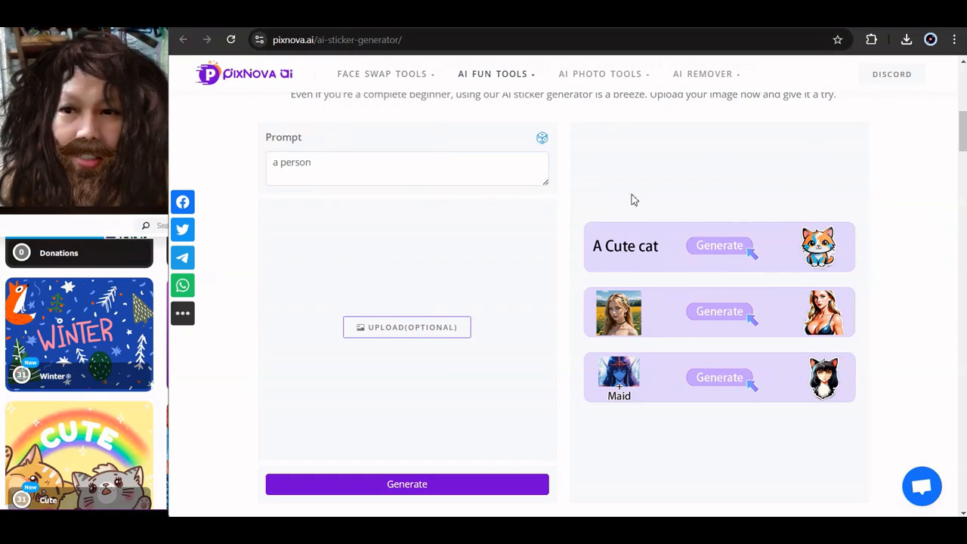
scroll(633, 200, "up", 1)
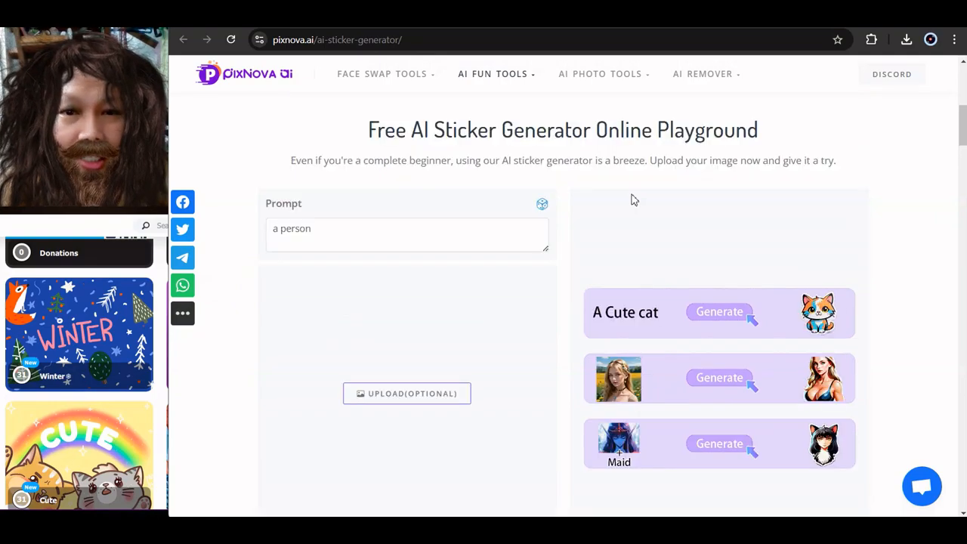
scroll(641, 245, "down", 6)
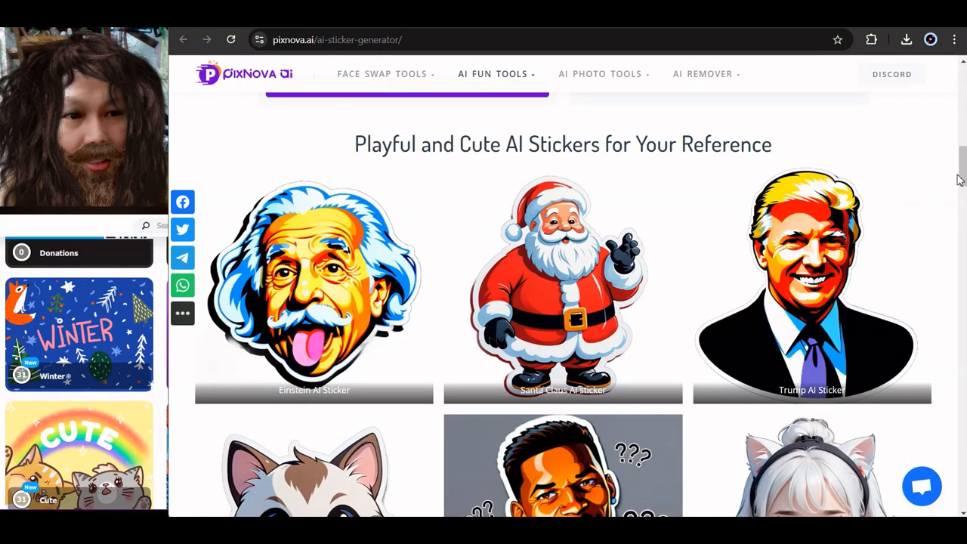
left_click_drag(959, 180, 942, 82)
mouse_move(495, 100)
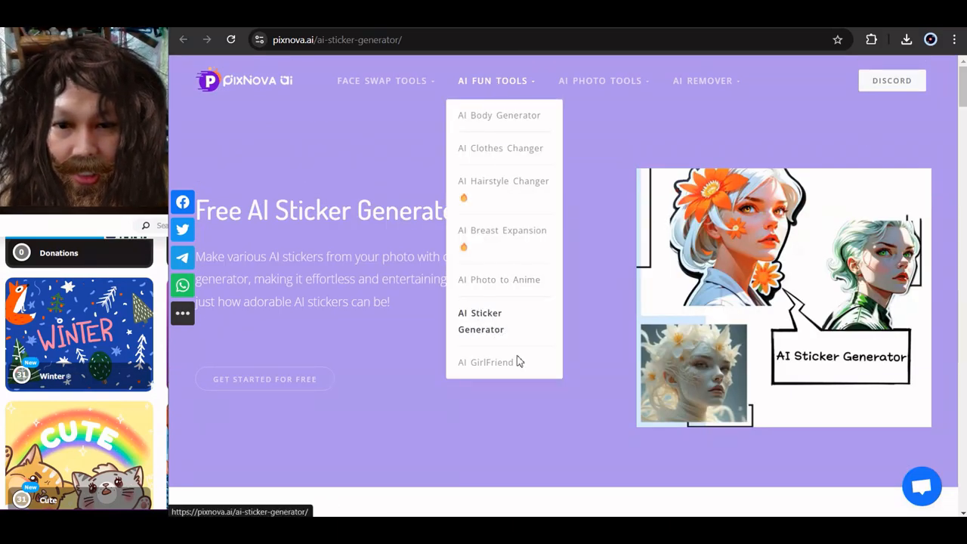
scroll(519, 360, "down", 4)
Step: Read and highlight the FAQ answer on whether generated AI stickers can be used for commercial marketing
left_click_drag(927, 123, 925, 446)
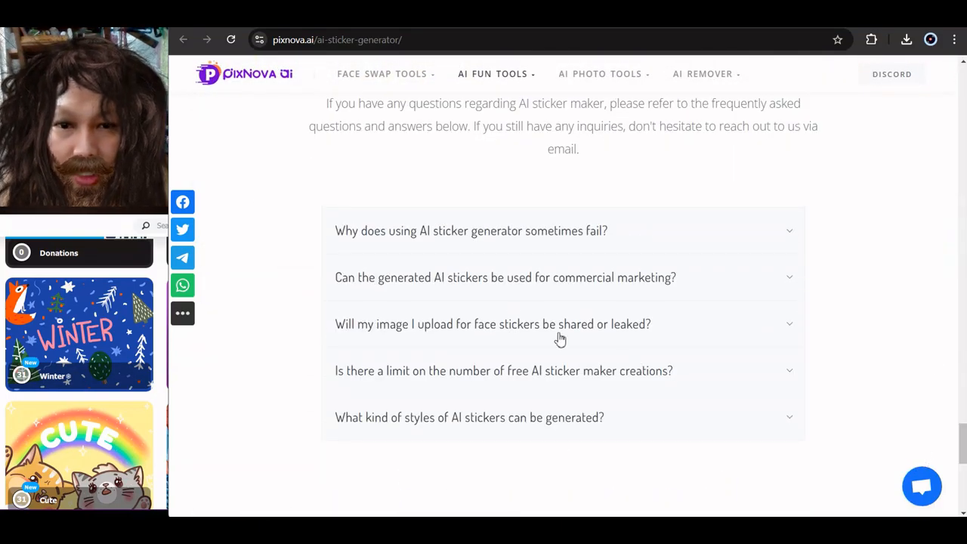
left_click(610, 281)
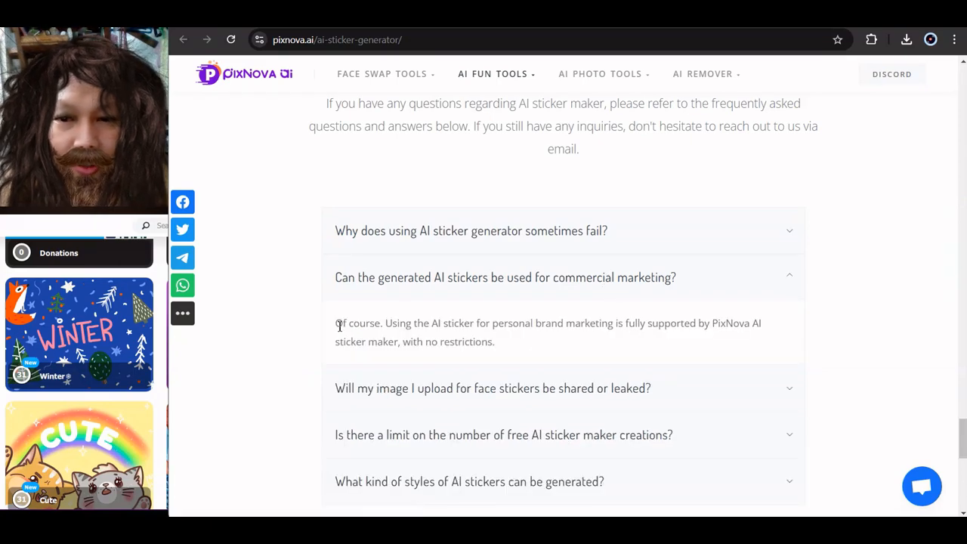
left_click_drag(335, 324, 531, 349)
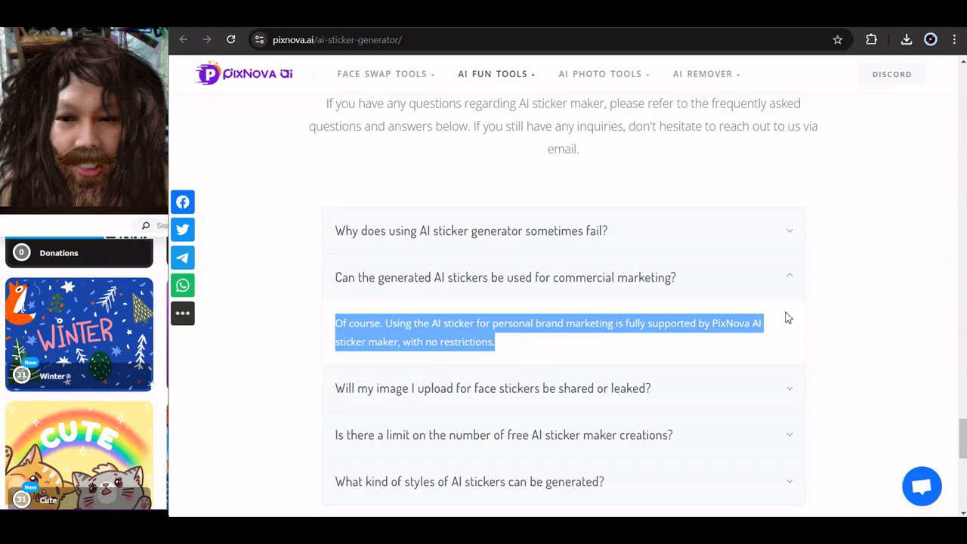
scroll(710, 314, "down", 1)
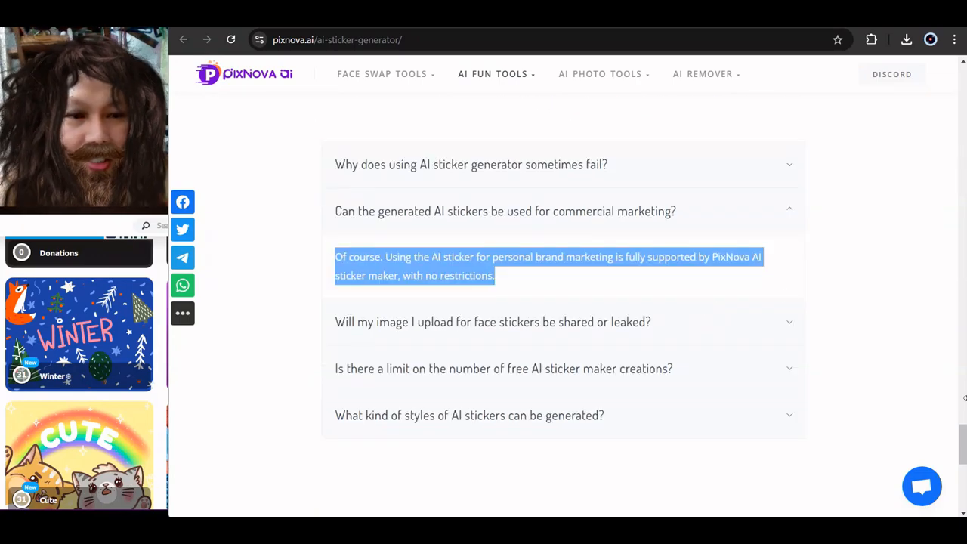
Step: Return to the sticker playground and upload the image of the lion in a white T-shirt as the source
left_click_drag(964, 446, 955, 144)
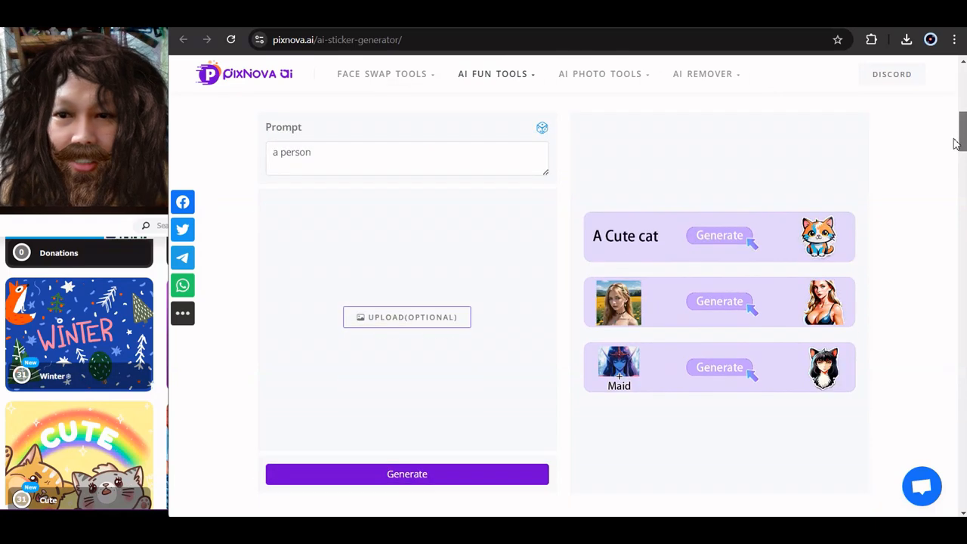
left_click(444, 321)
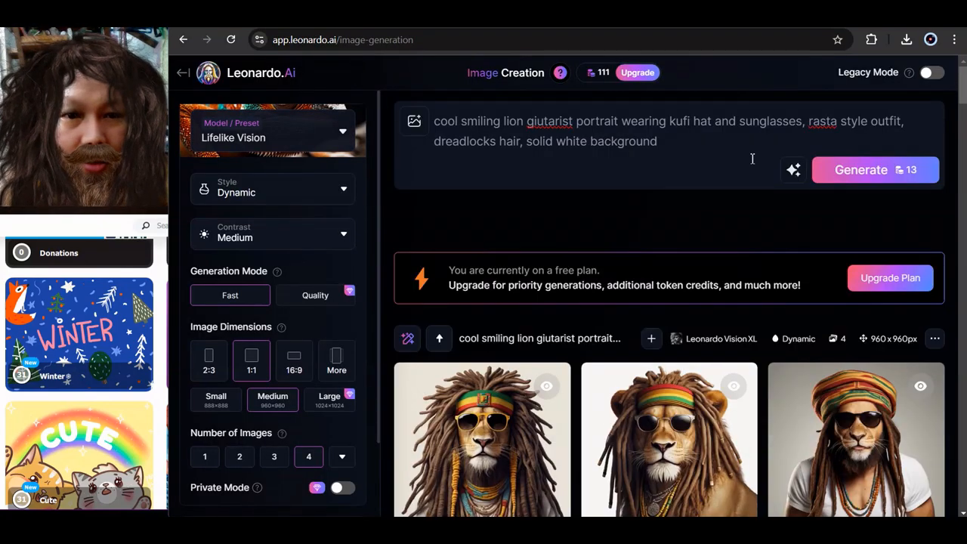
Step: In Leonardo.Ai, replace "giutarist portrait" with "head" in the prompt and copy the text up to "dreadlocks hair"
double_click(554, 122)
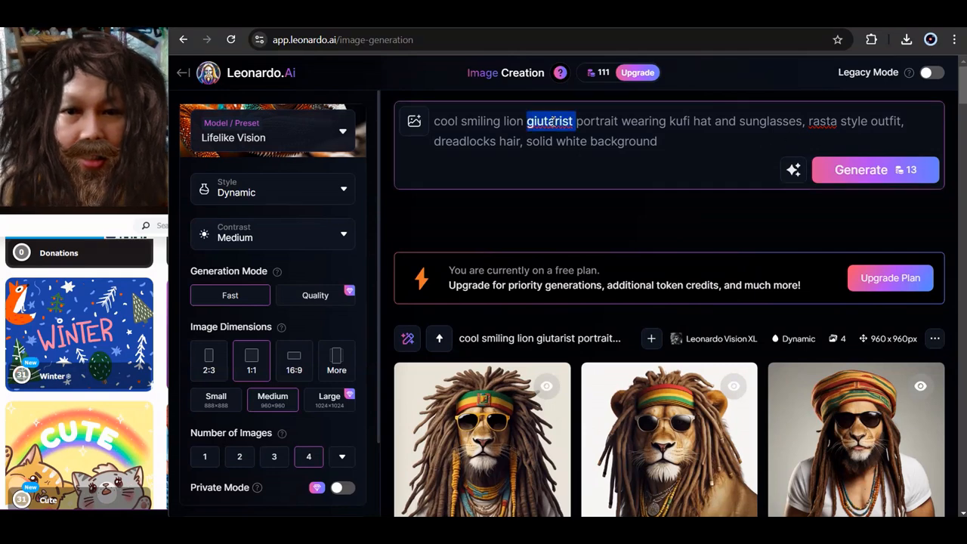
key("BackSpace")
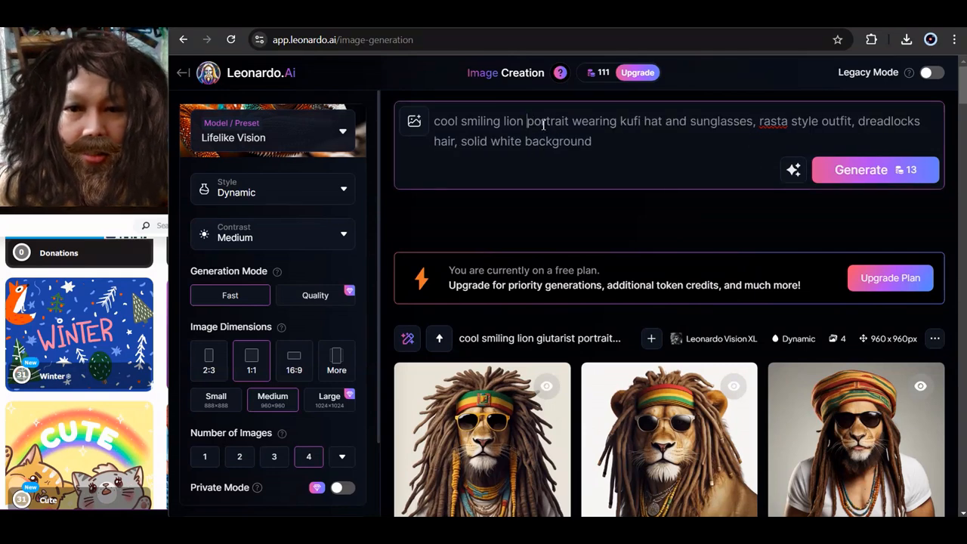
double_click(544, 125)
type("h")
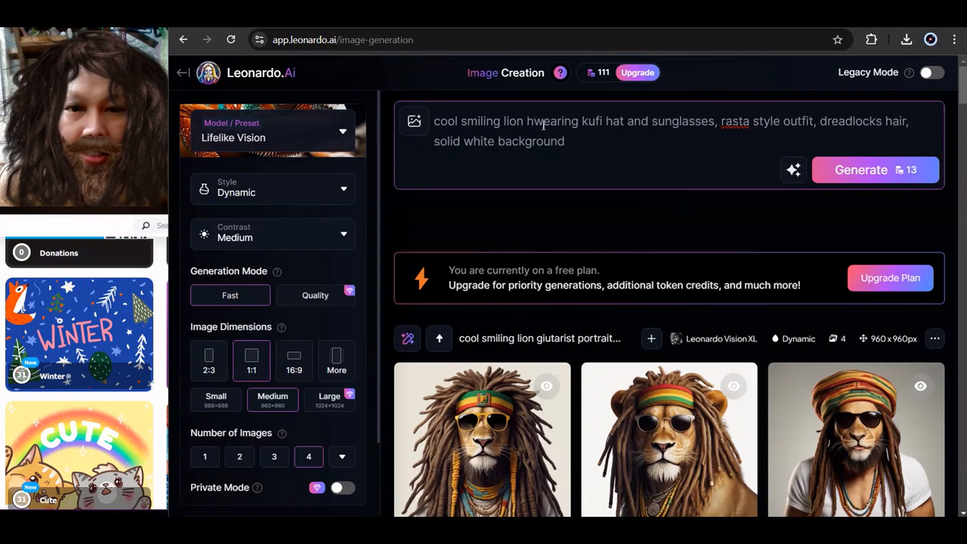
type("ead")
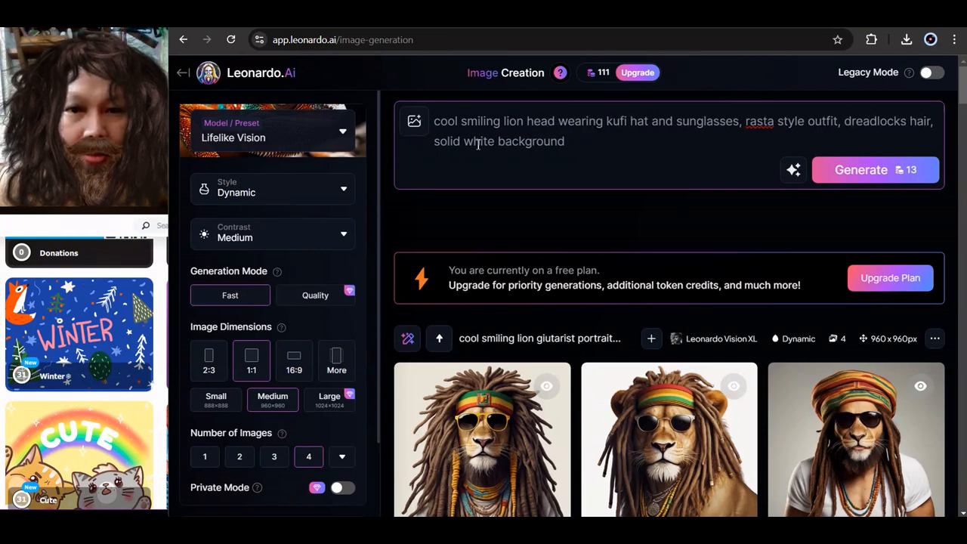
left_click_drag(932, 121, 425, 127)
key("ctrl+c")
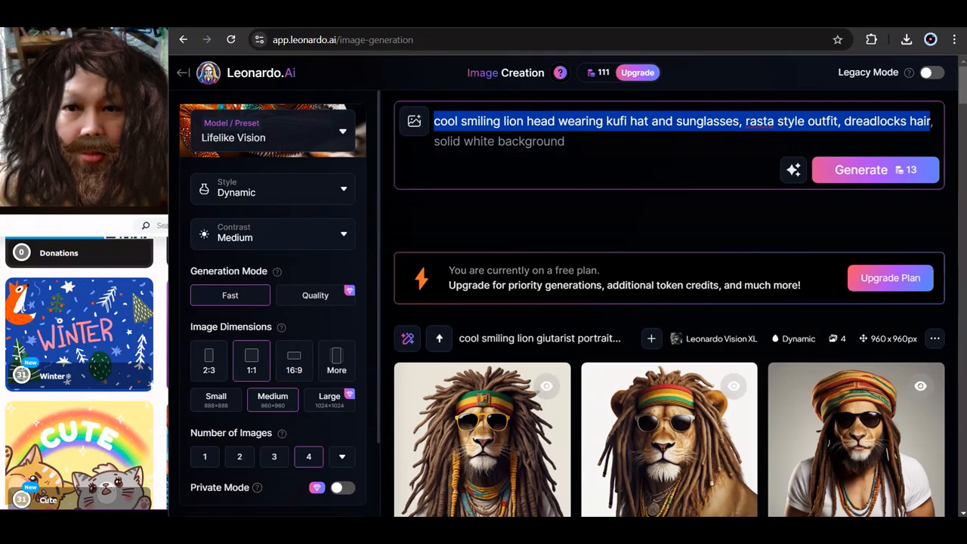
Step: Switch to PixNova, replace the prompt "a person" with the copied lion head text, and generate the stickers
key("ctrl+Tab")
left_click_drag(375, 151, 241, 151)
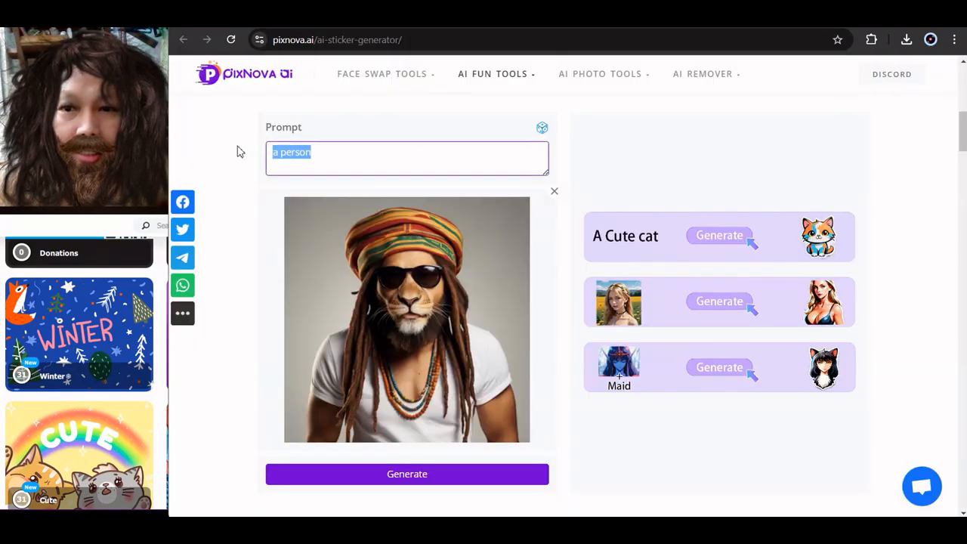
key("ctrl+v")
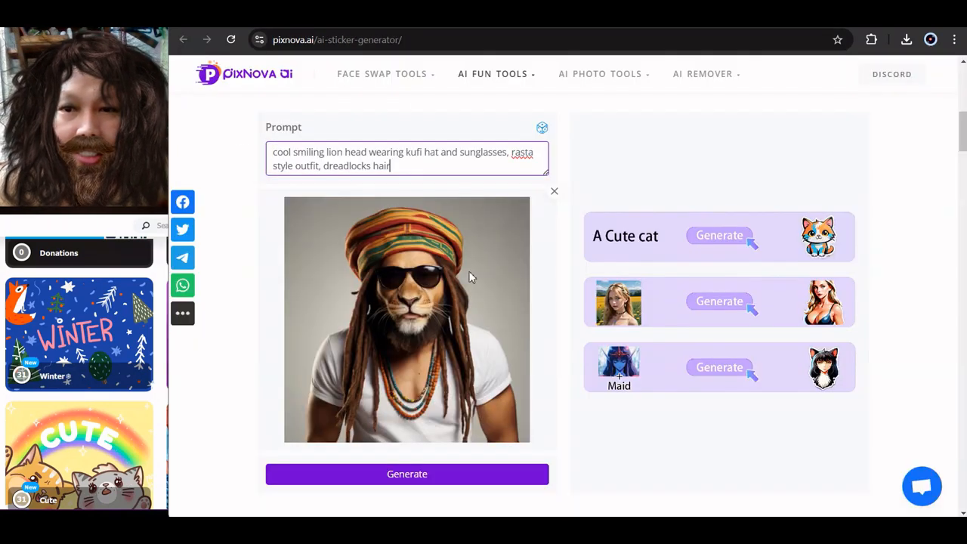
left_click(451, 474)
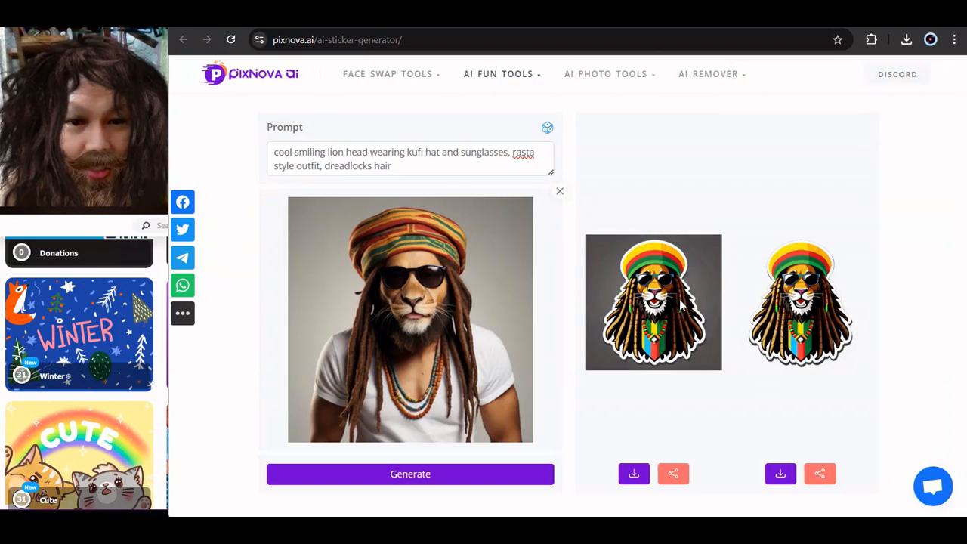
Step: Examine both generated lion stickers enlarged, first the one with the grey background and then the cut-out version
left_click(679, 300)
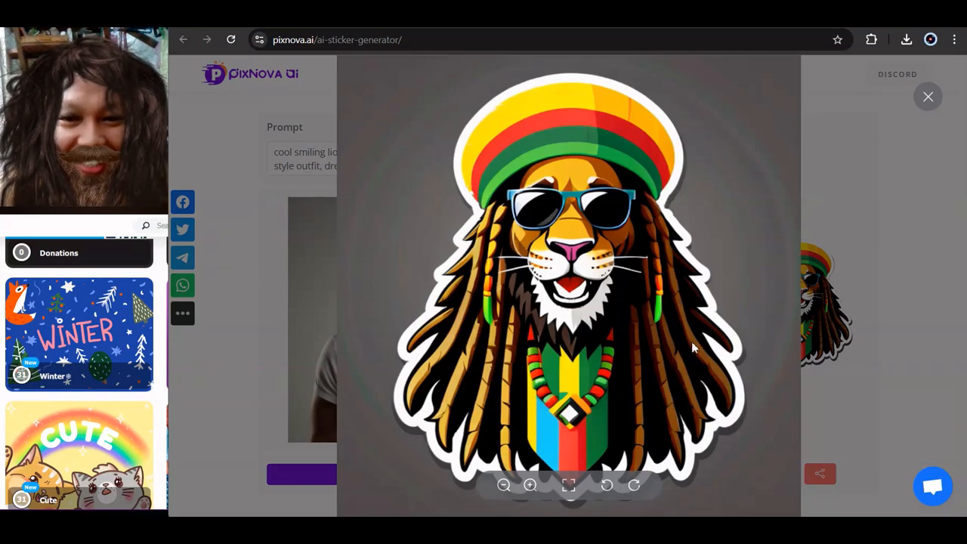
left_click(849, 263)
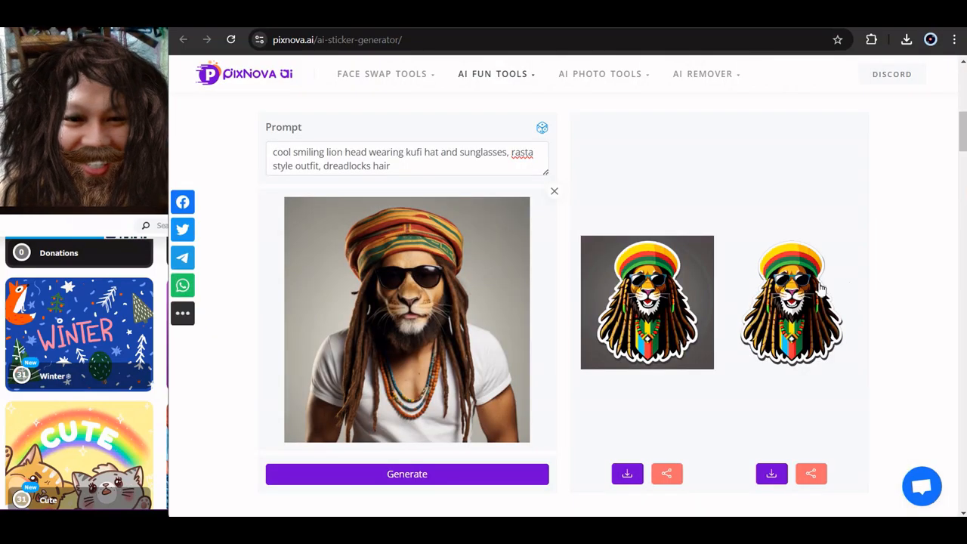
left_click(802, 300)
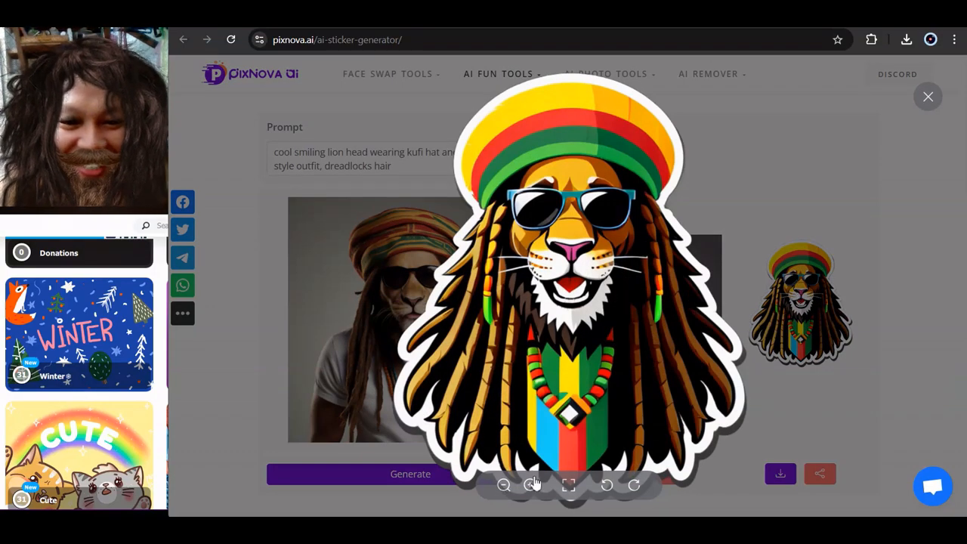
left_click(811, 382)
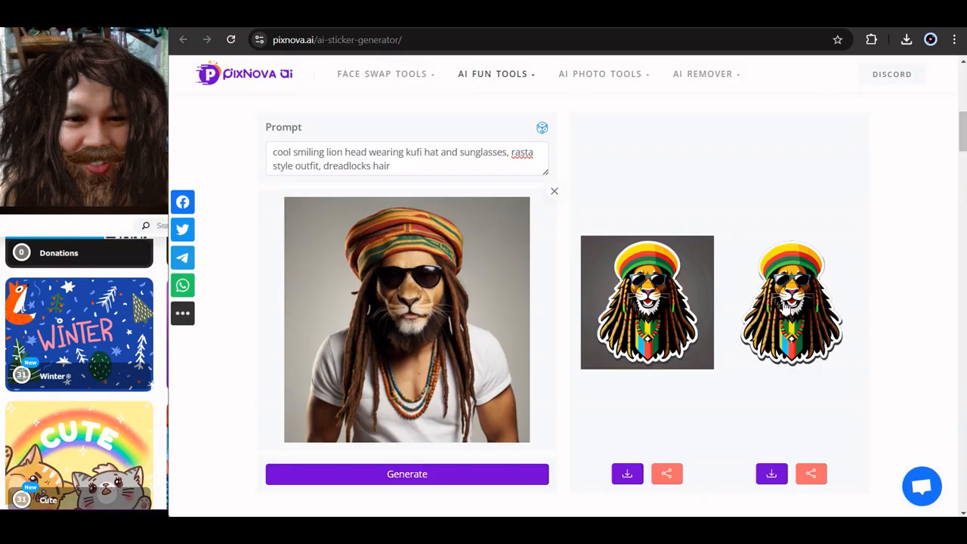
Step: Change "cool" to "cute" at the start of the sticker prompt and generate the stickers again
double_click(282, 154)
key("BackSpace")
type("c")
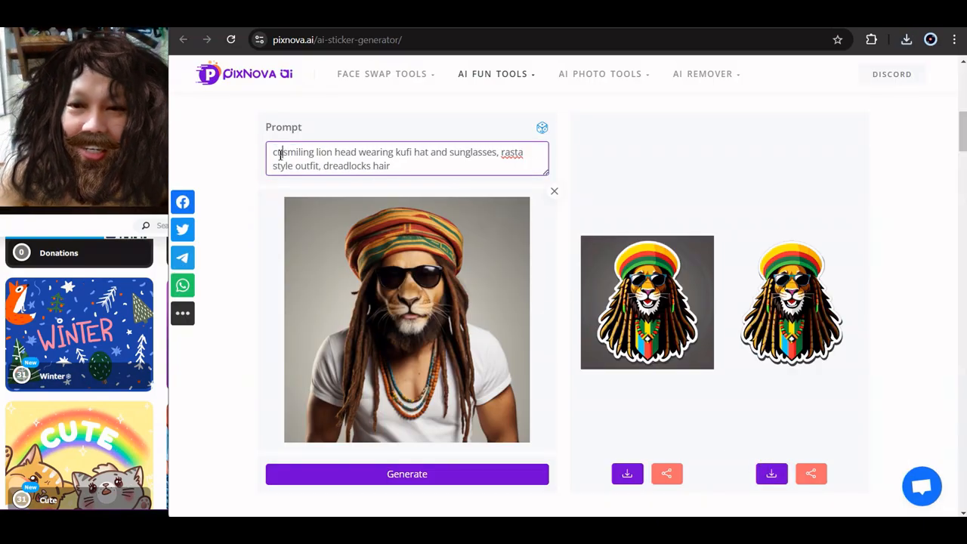
type("ute")
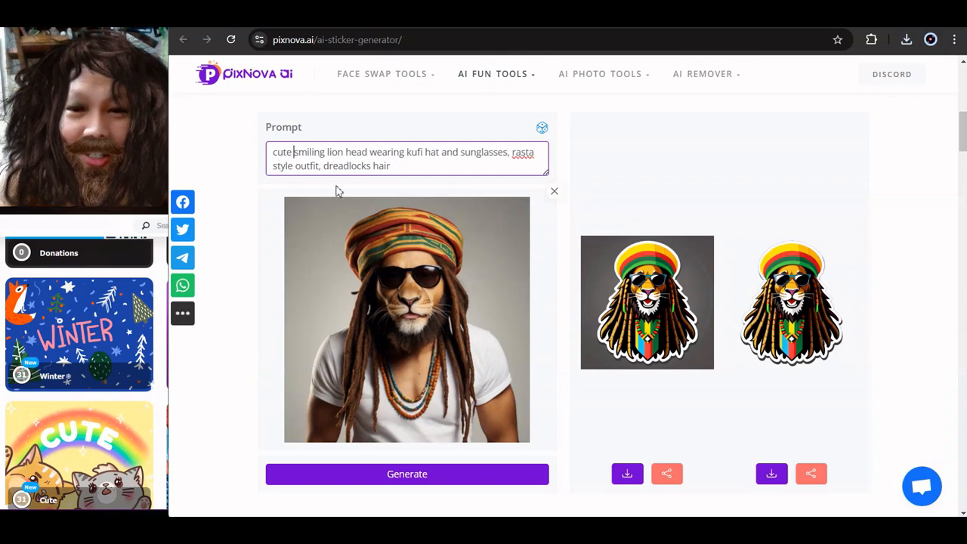
left_click(433, 476)
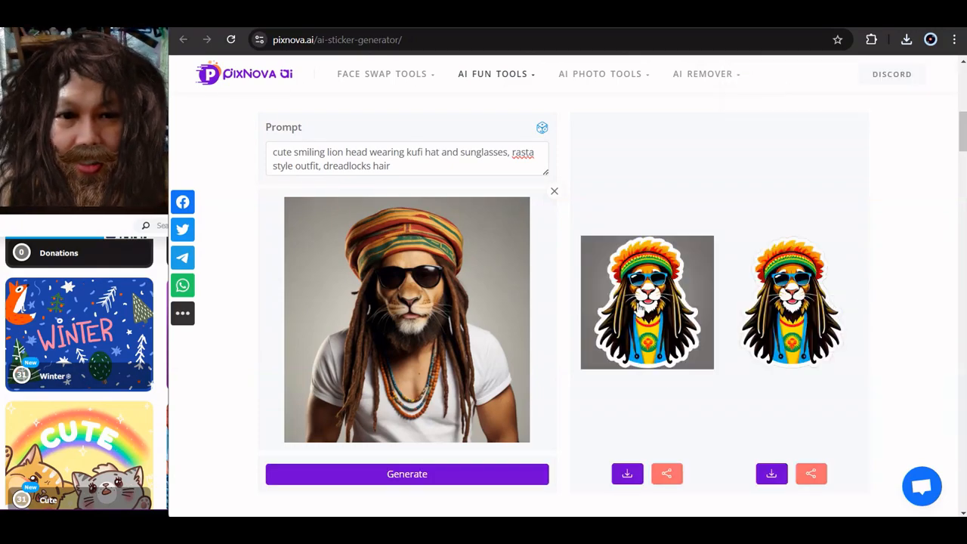
Step: Examine the two new cute lion stickers in enlarged view and close the preview
left_click(681, 290)
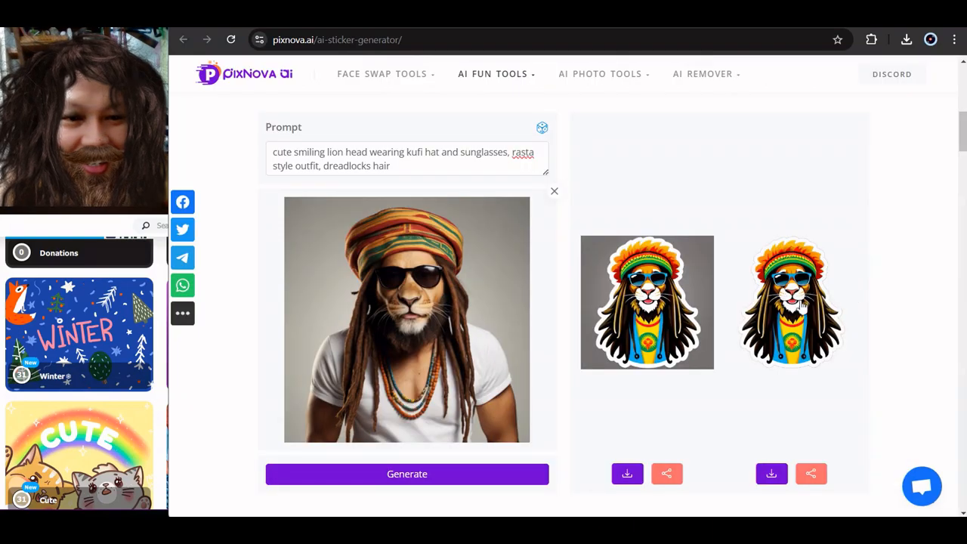
left_click(803, 305)
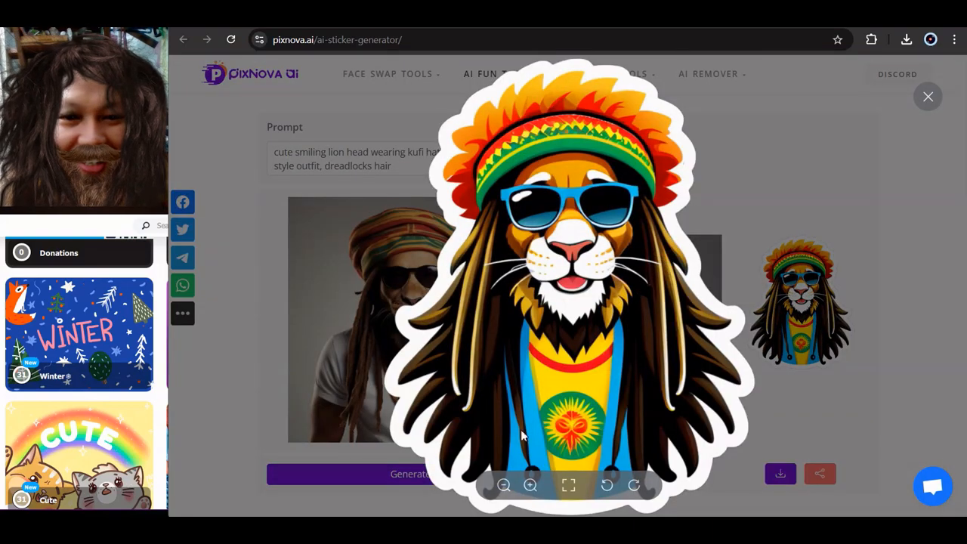
left_click(819, 327)
left_click(820, 327)
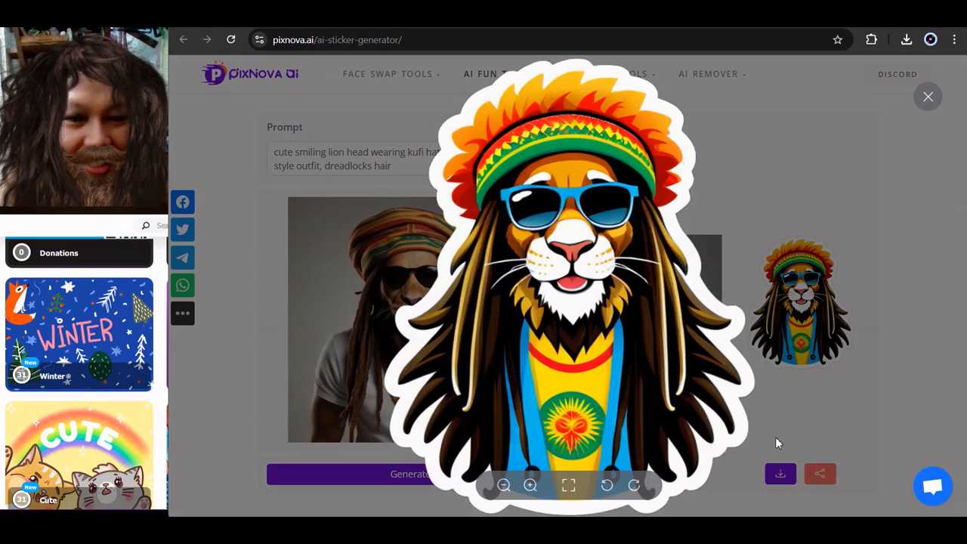
left_click(776, 443)
Step: Download the cute lion sticker version without a background
left_click(771, 471)
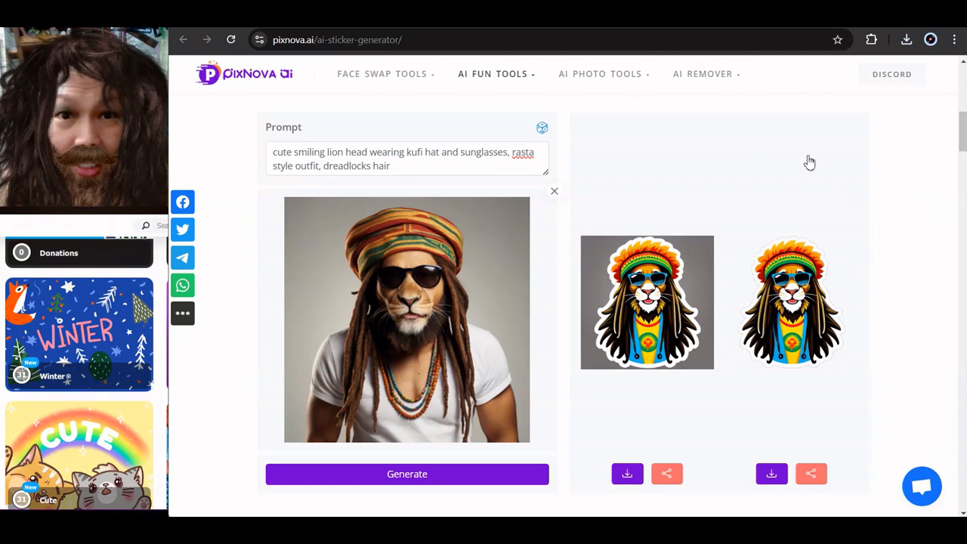
mouse_move(620, 66)
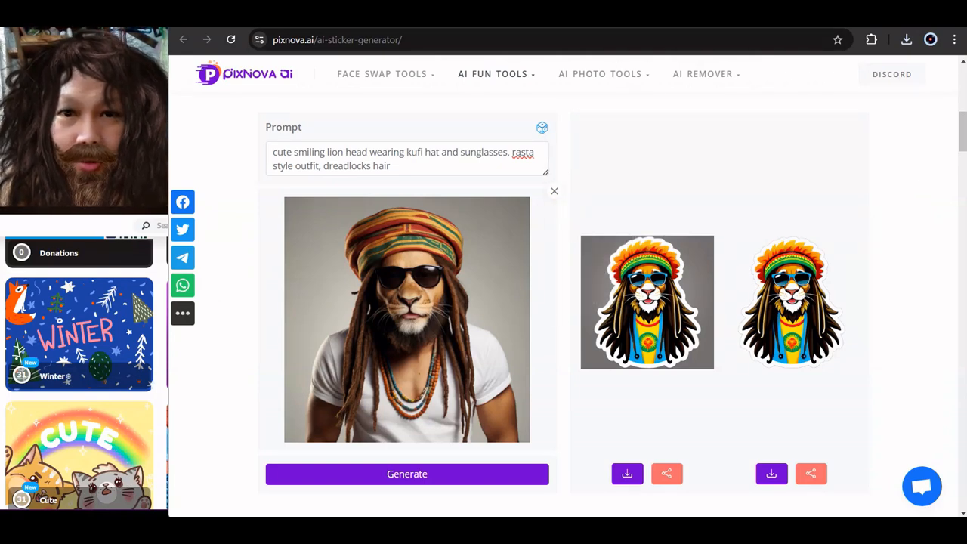
Step: Switch to the Recraft project, paste the lion sticker onto the canvas and vectorize it
left_click(514, 15)
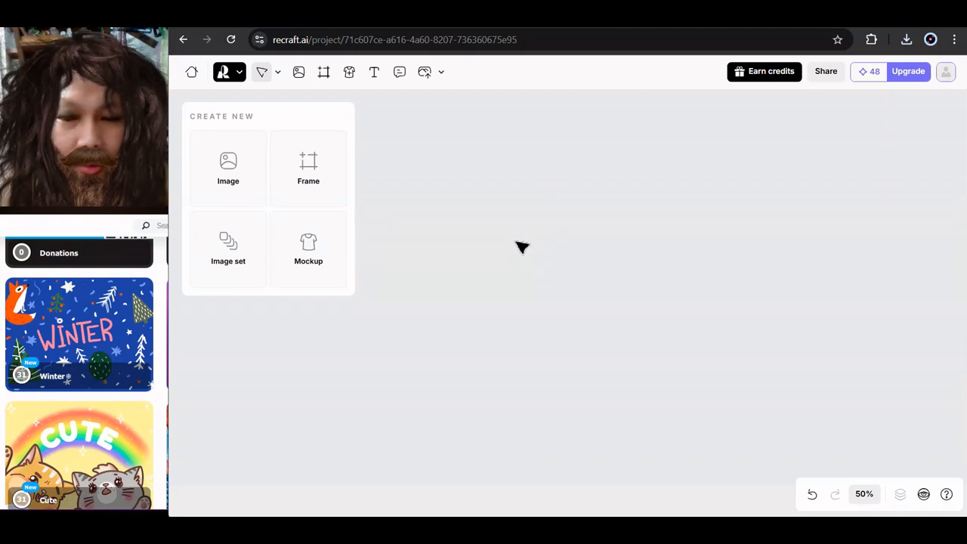
key("ctrl+v")
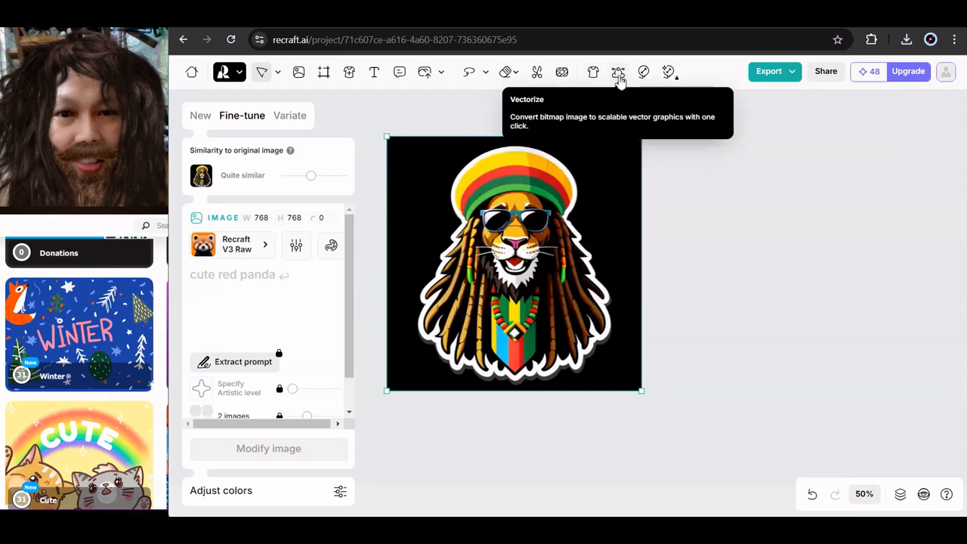
left_click(619, 74)
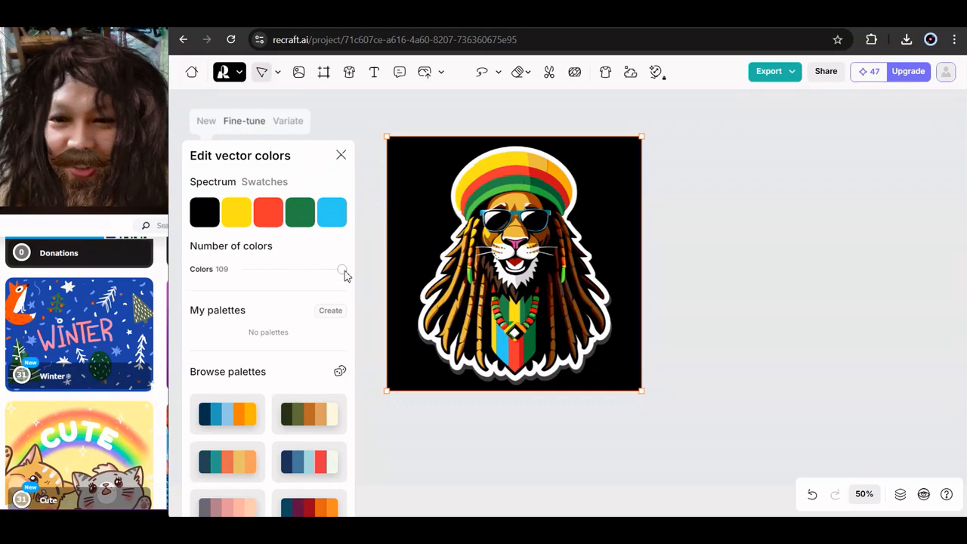
Step: Reduce the vectorized lion to 11 colors and enlarge it on the canvas to 1013 by 986
left_click_drag(344, 270, 282, 277)
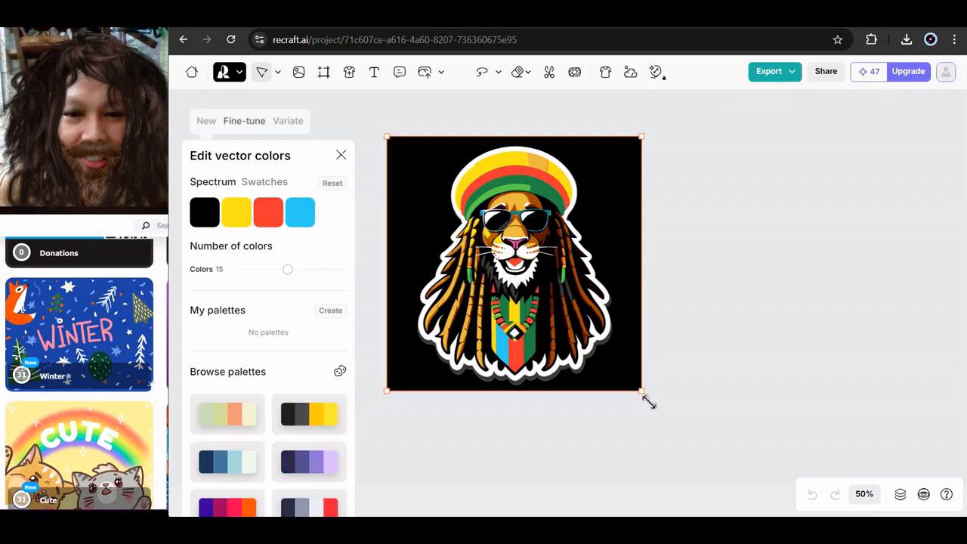
left_click_drag(643, 393, 723, 462)
mouse_move(280, 271)
left_mouse_down()
mouse_move(257, 270)
mouse_move(302, 272)
mouse_move(265, 272)
mouse_move(275, 274)
left_mouse_up()
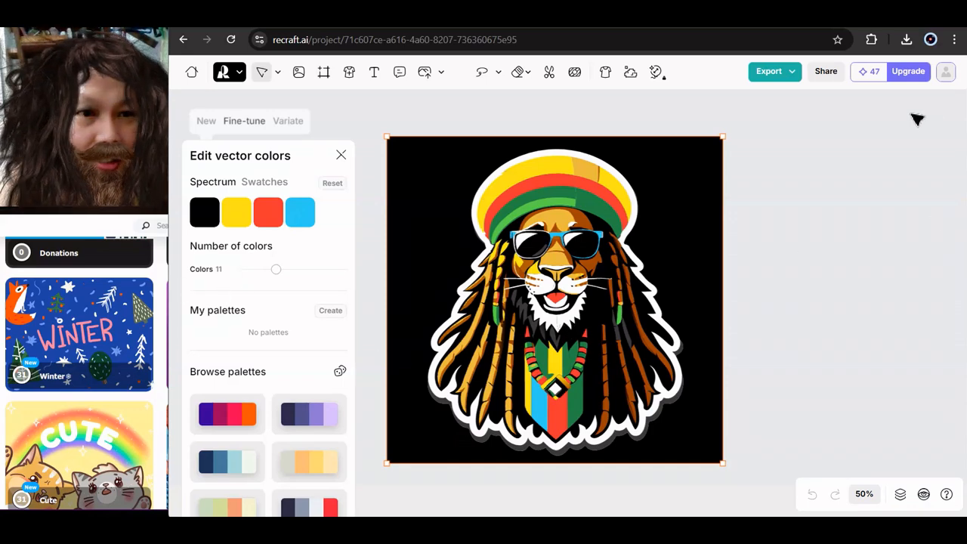
Step: Export the vectorized lion as an SVG file
left_click(788, 74)
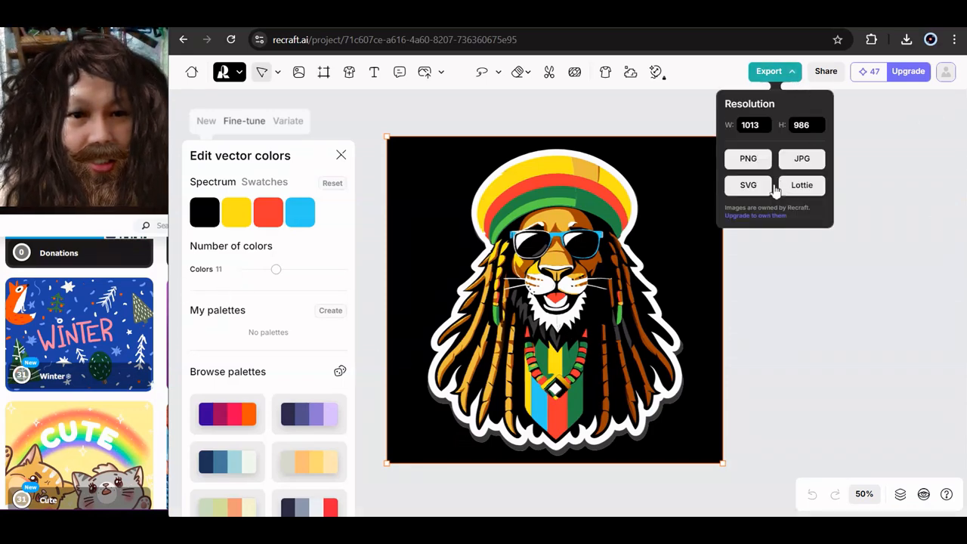
left_click(750, 191)
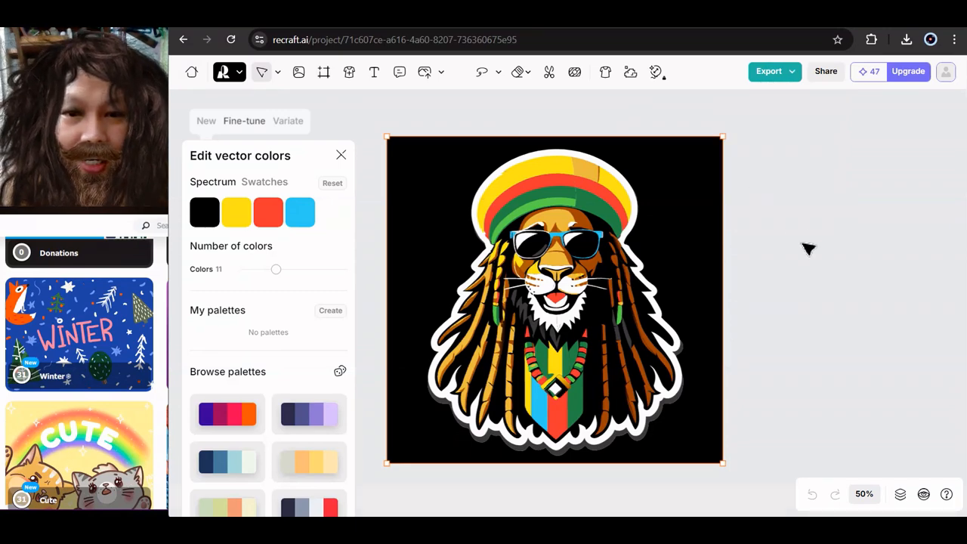
left_click(813, 275)
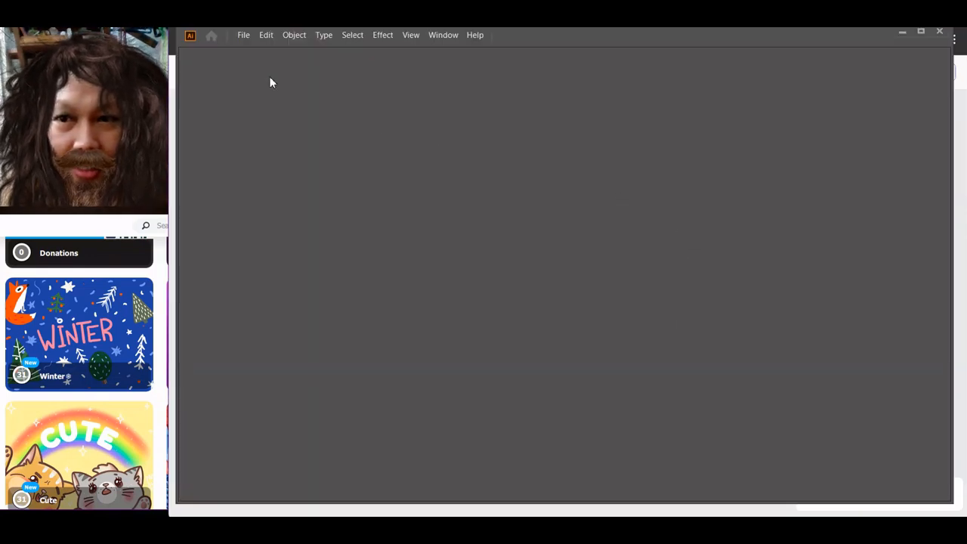
Step: Create a new Illustrator document of 4500 x 5400 px in RGB Color with 300 ppi raster effects
left_click(243, 36)
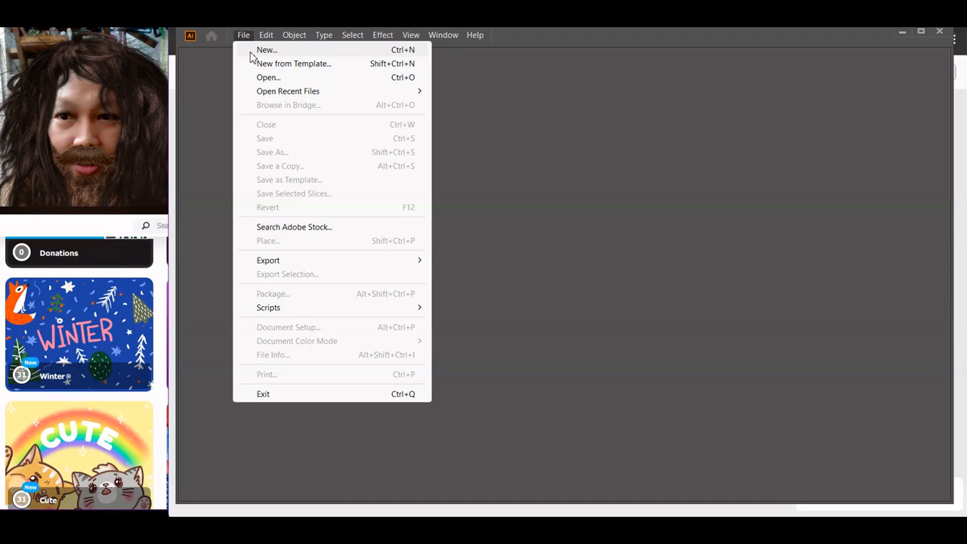
left_click(266, 50)
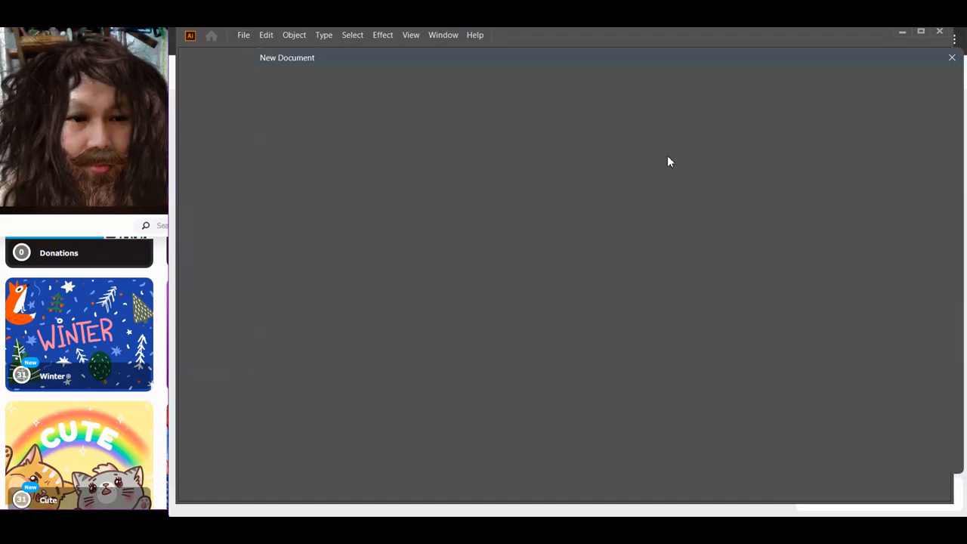
scroll(372, 306, "down", 1)
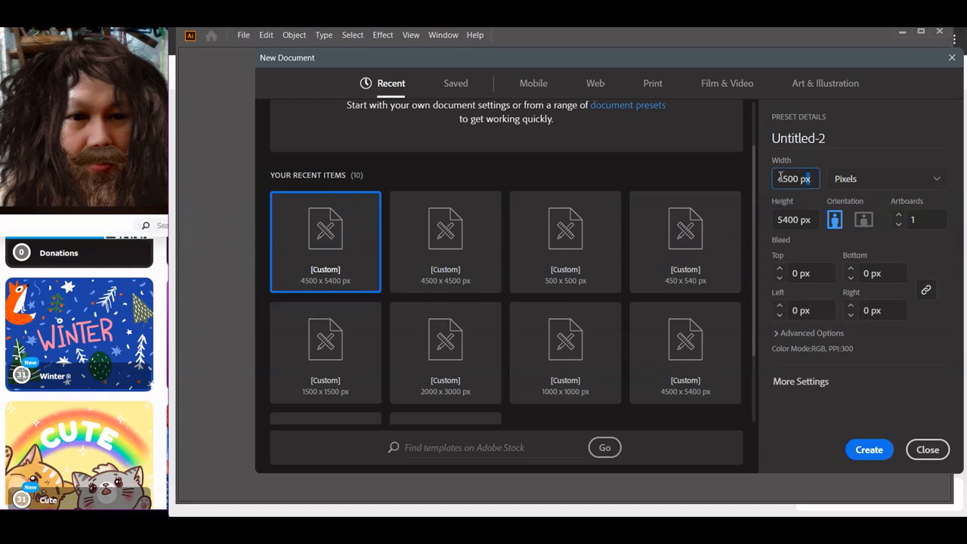
left_click_drag(816, 180, 759, 179)
left_click_drag(812, 222, 779, 220)
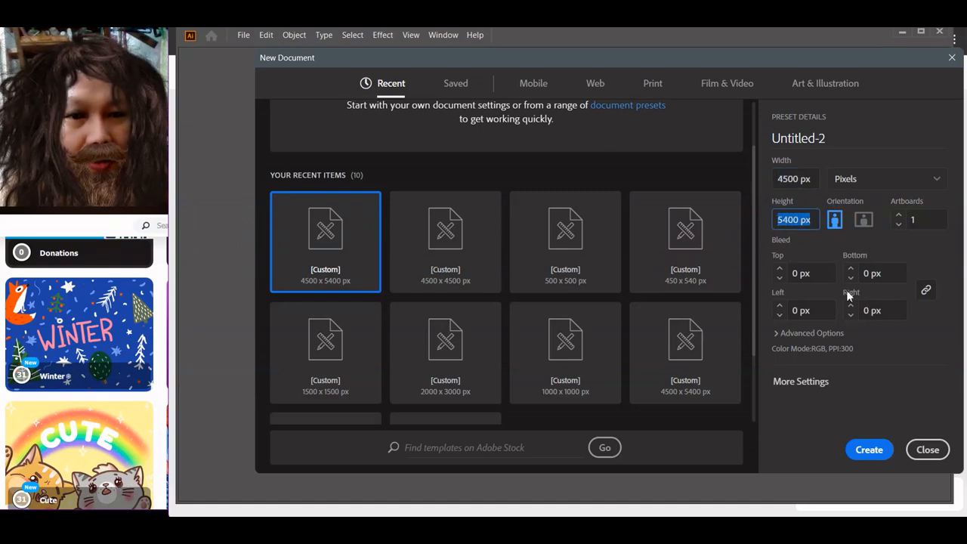
left_click(779, 335)
scroll(874, 377, "down", 1)
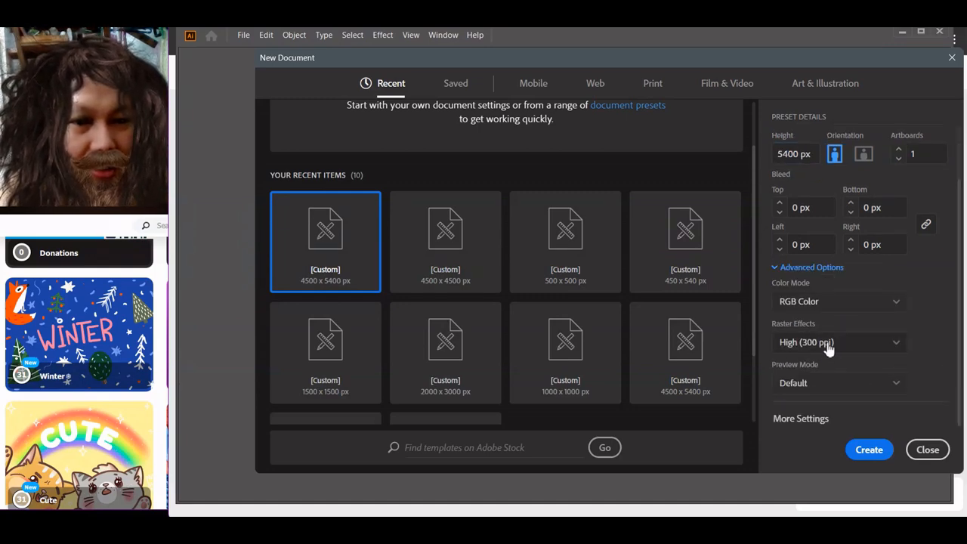
left_click(869, 450)
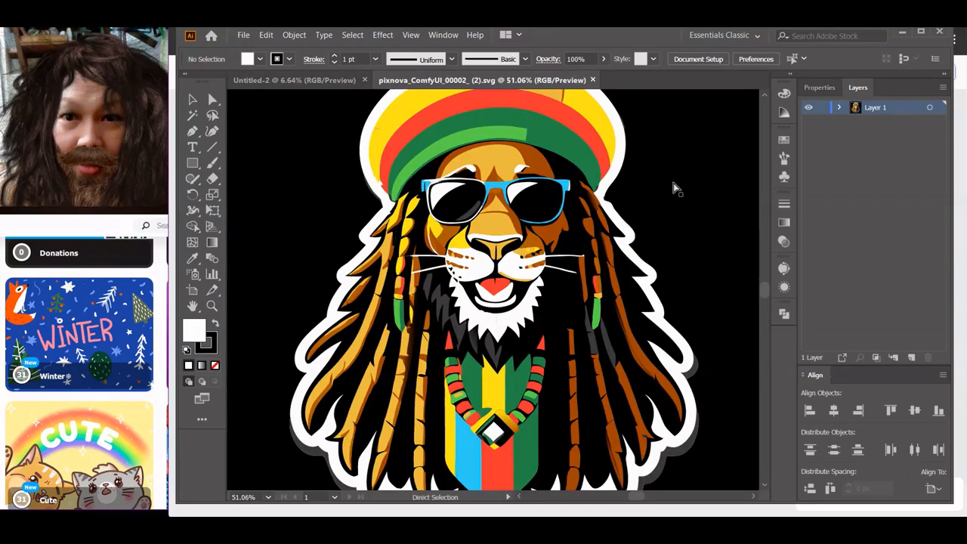
Step: Move the complete lion artwork in the SVG document off its artboard onto the empty canvas to the left
scroll(673, 189, "right", 2)
scroll(665, 191, "down", 2)
scroll(665, 197, "down", 1)
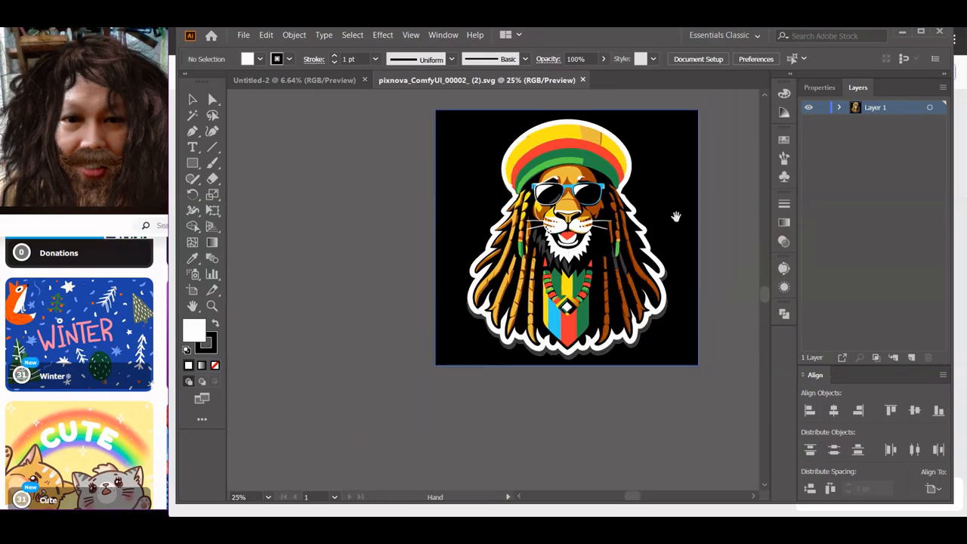
left_click_drag(676, 216, 702, 257)
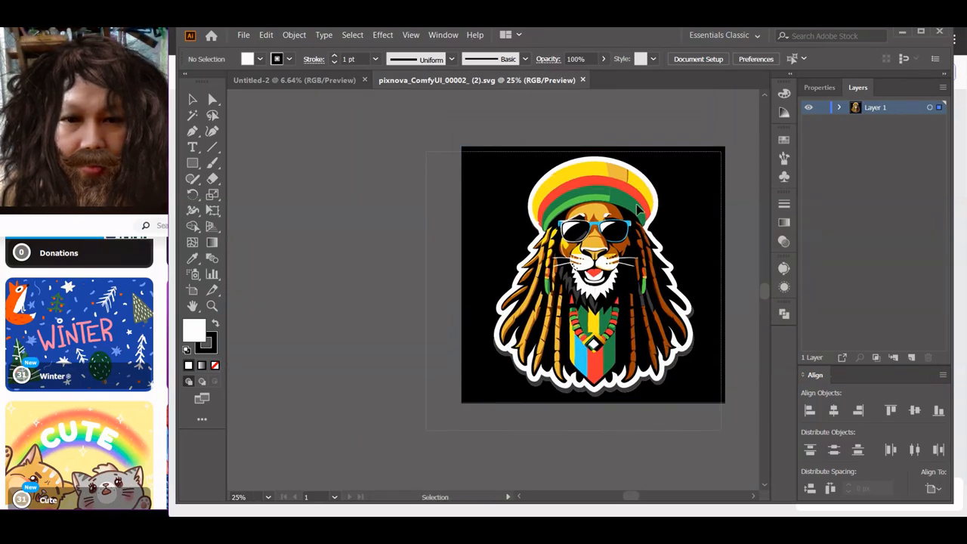
left_click_drag(665, 198, 392, 198)
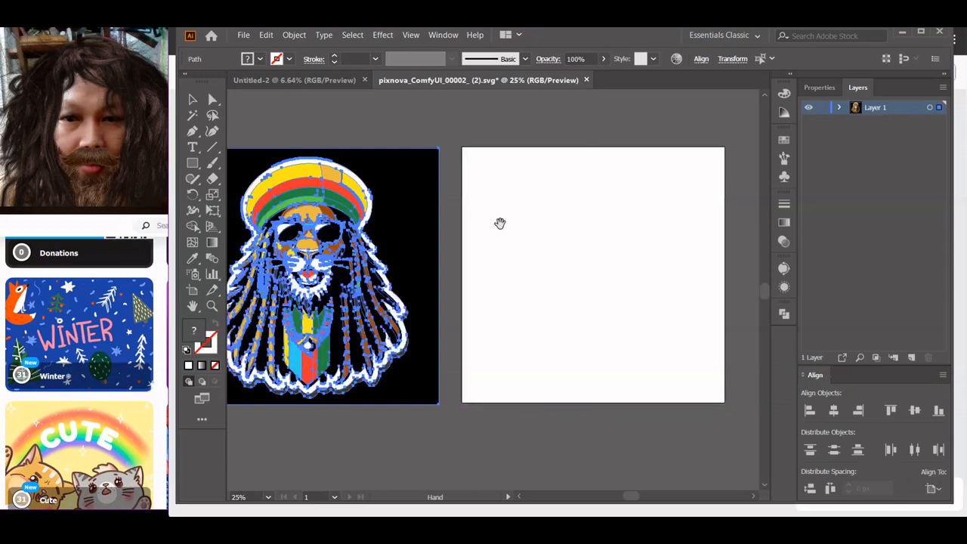
Step: Pull the black background shape away from the lion and delete it
left_click_drag(552, 223, 638, 205)
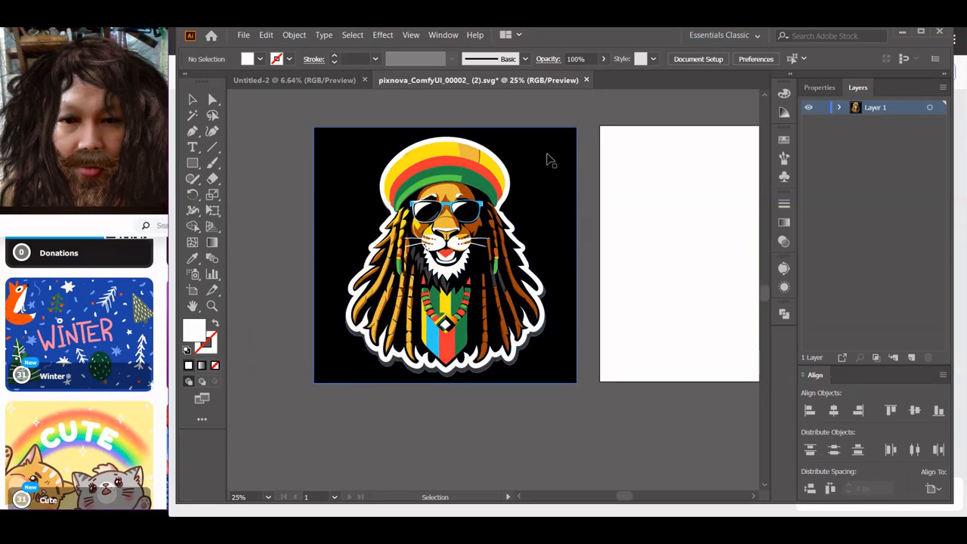
left_click_drag(546, 148, 288, 210)
left_click_drag(362, 247, 362, 247)
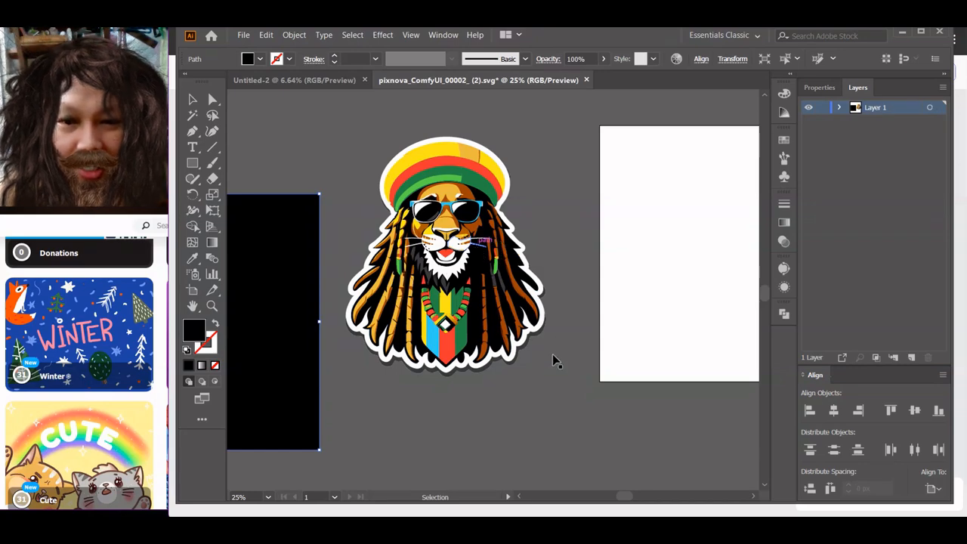
key("Delete")
Step: Delete the dark grey shadow and the white sticker outline around the lion
left_click_drag(543, 337, 572, 363)
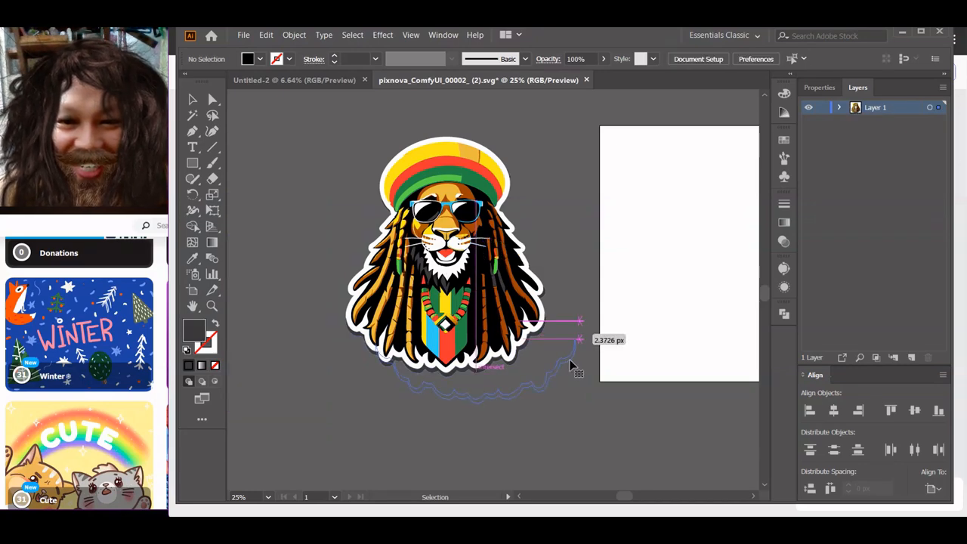
left_click_drag(528, 202, 553, 288)
key("Delete")
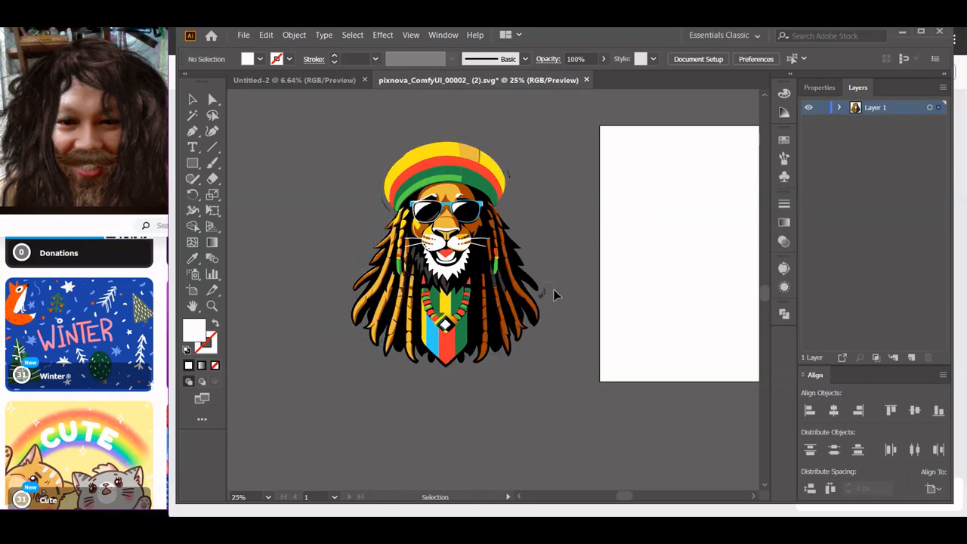
Step: Delete the small leftover dark fragments beside the lion's hat and dreadlocks
left_click_drag(509, 163, 518, 179)
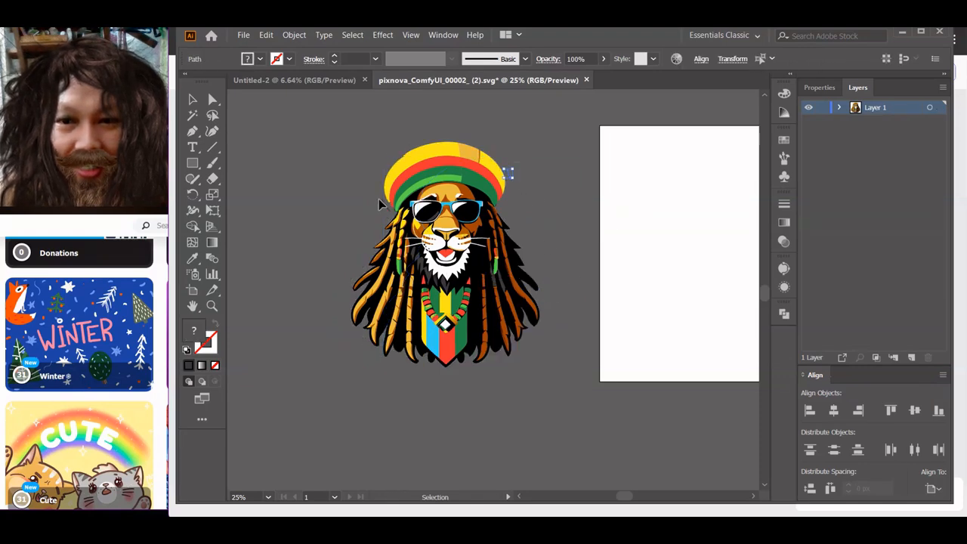
key("Delete")
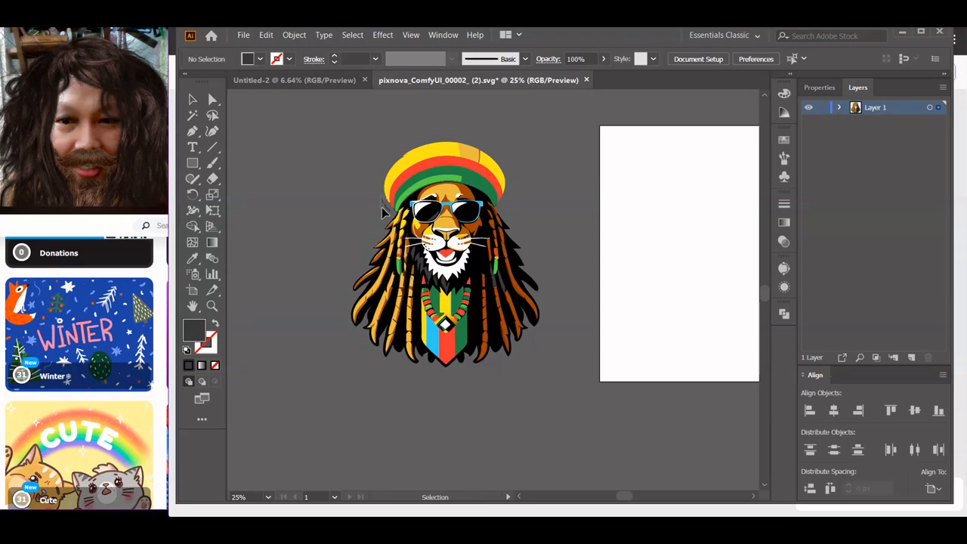
scroll(373, 210, "up", 1)
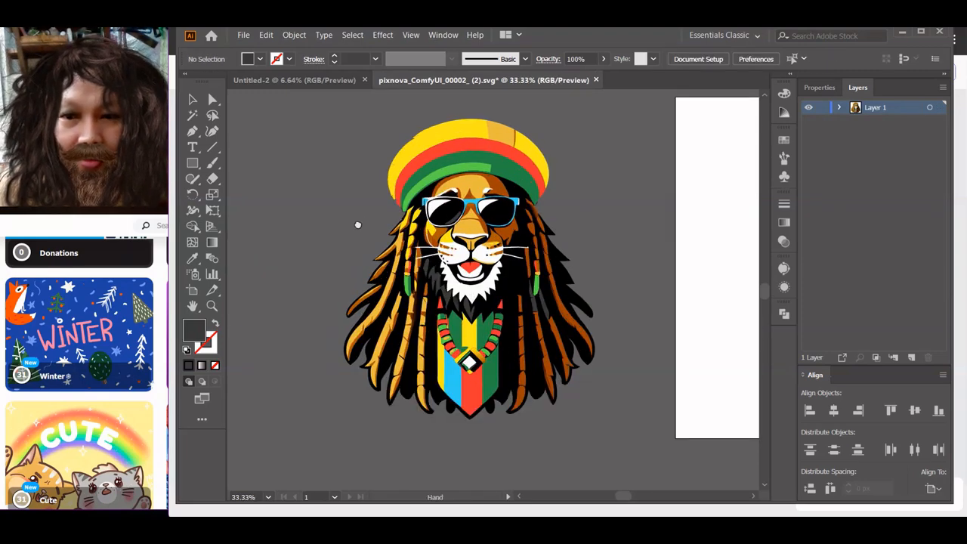
Step: Group all of the lion's paths and cut the group out of the SVG document
left_click_drag(357, 225, 416, 245)
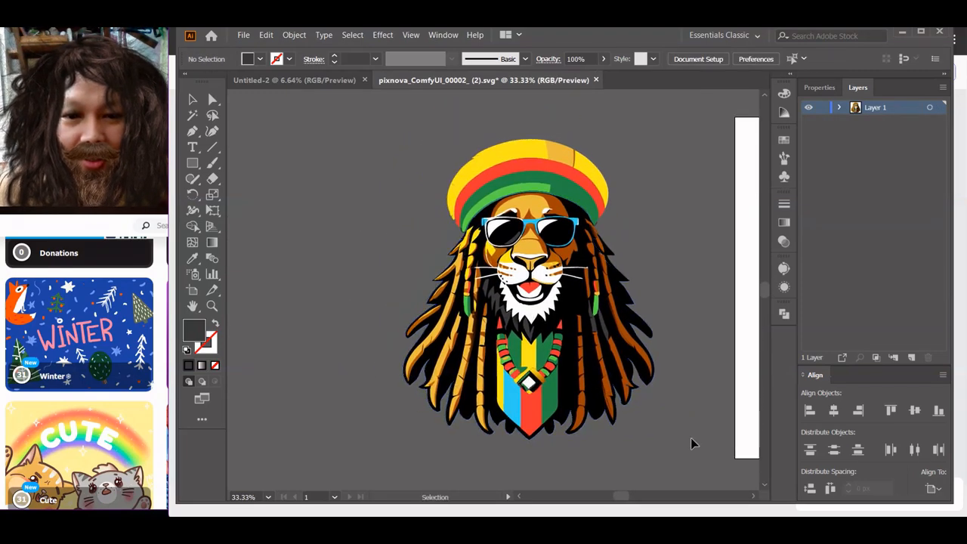
left_click(509, 183)
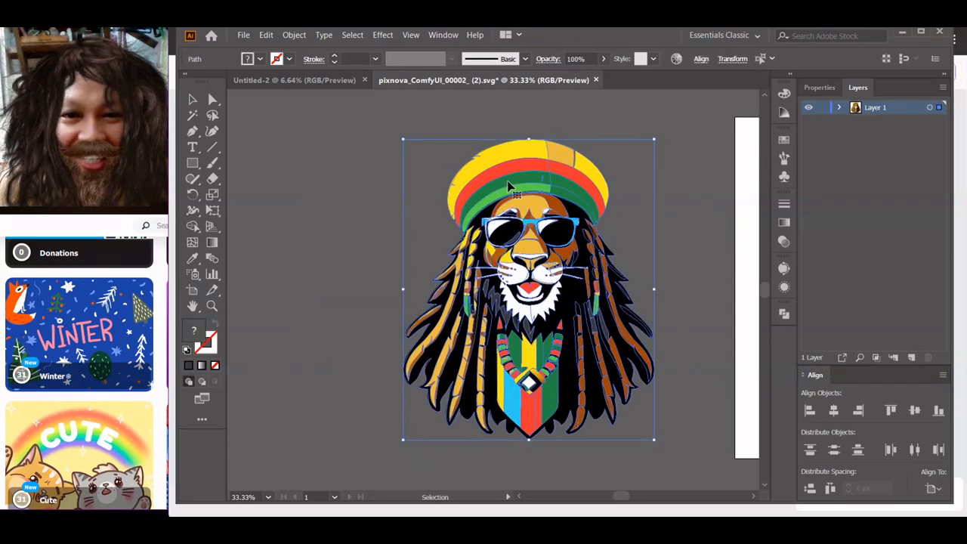
right_click(508, 184)
left_click(566, 263)
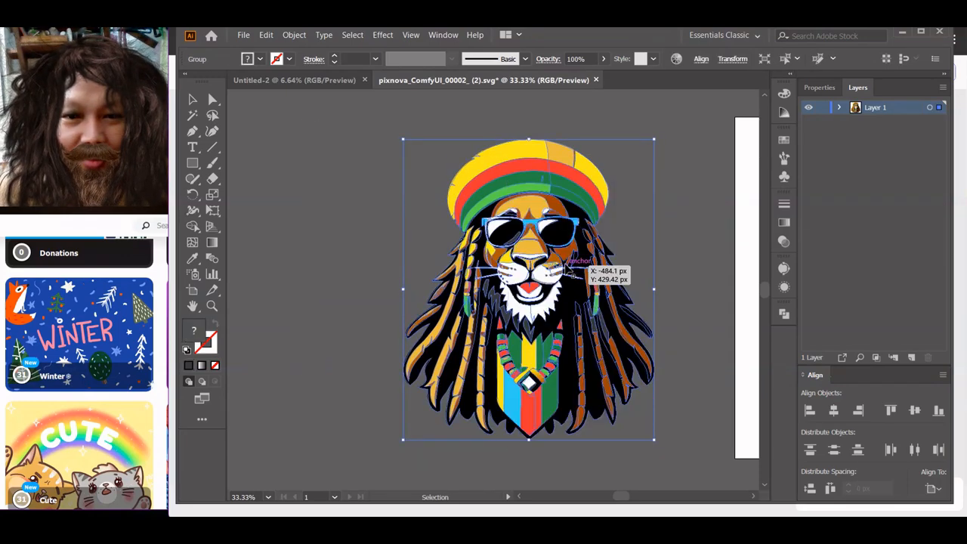
left_click(266, 34)
left_click(283, 83)
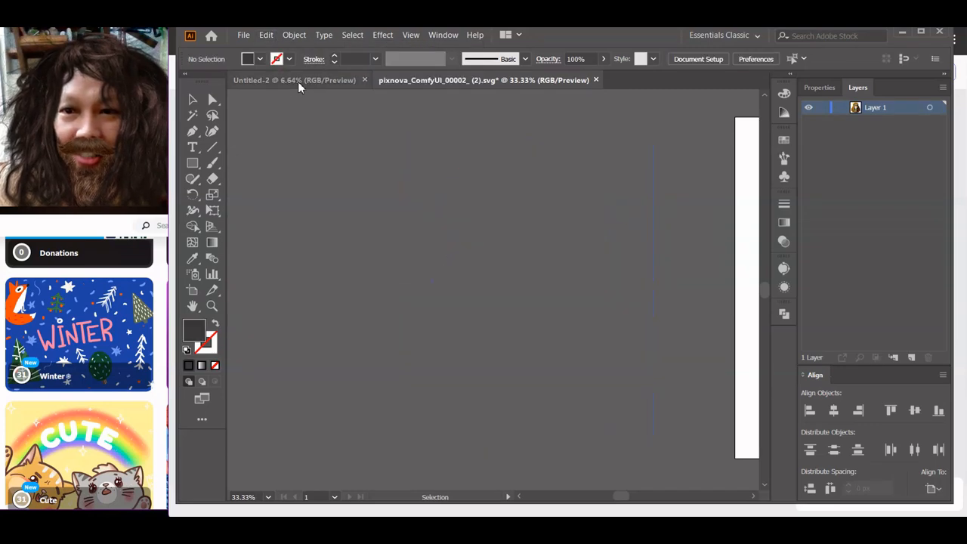
Step: Paste the lion group into the 4500 x 5400 px document and scale it up to nearly the artboard's width
left_click(298, 82)
key("a")
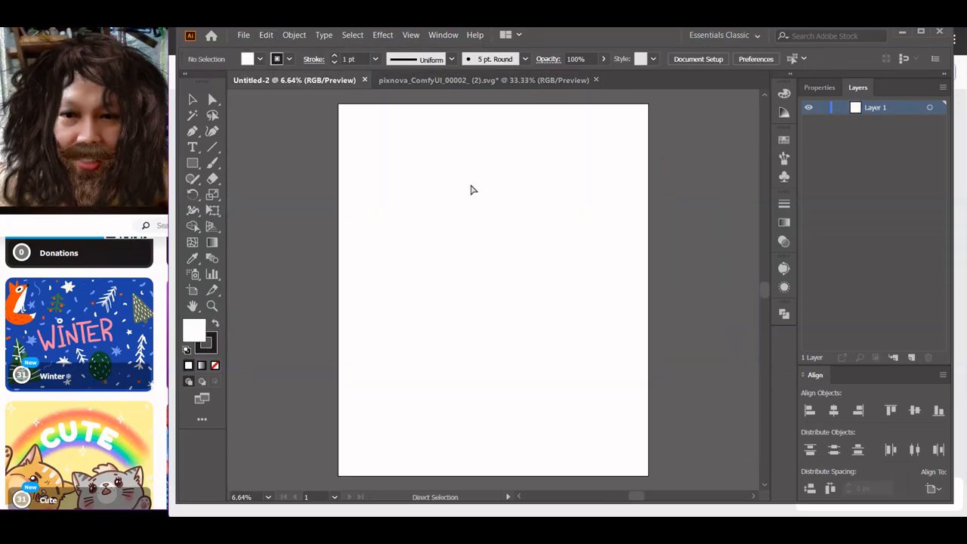
key("v")
key("ctrl+v")
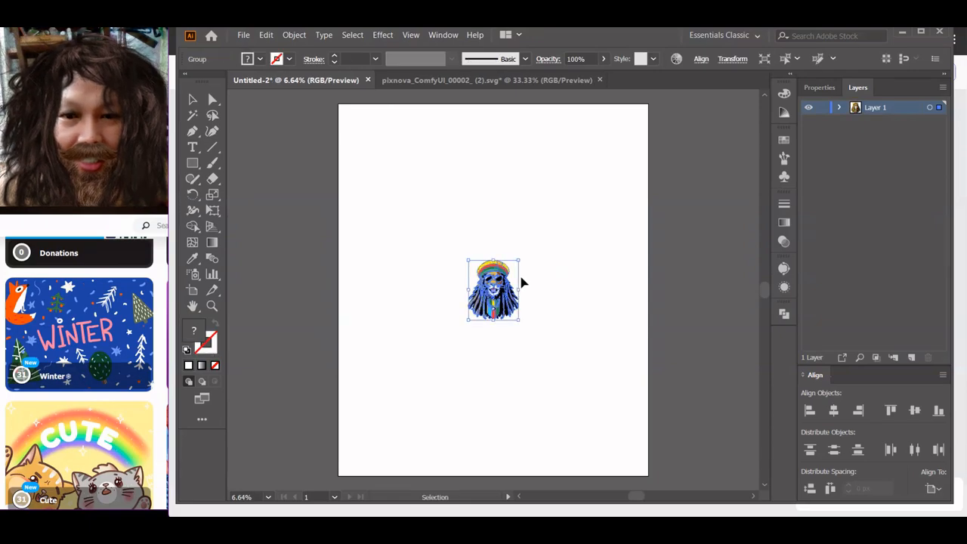
left_click_drag(519, 289, 637, 289)
left_click(672, 242)
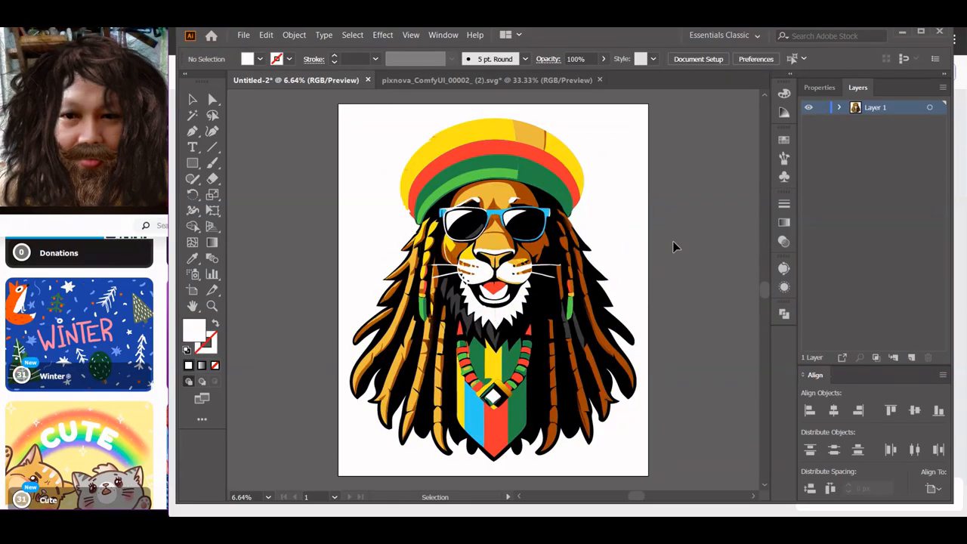
Step: Scale the lion down proportionally to leave empty space above the hat, then enlarge it slightly and deselect it
left_click(506, 147)
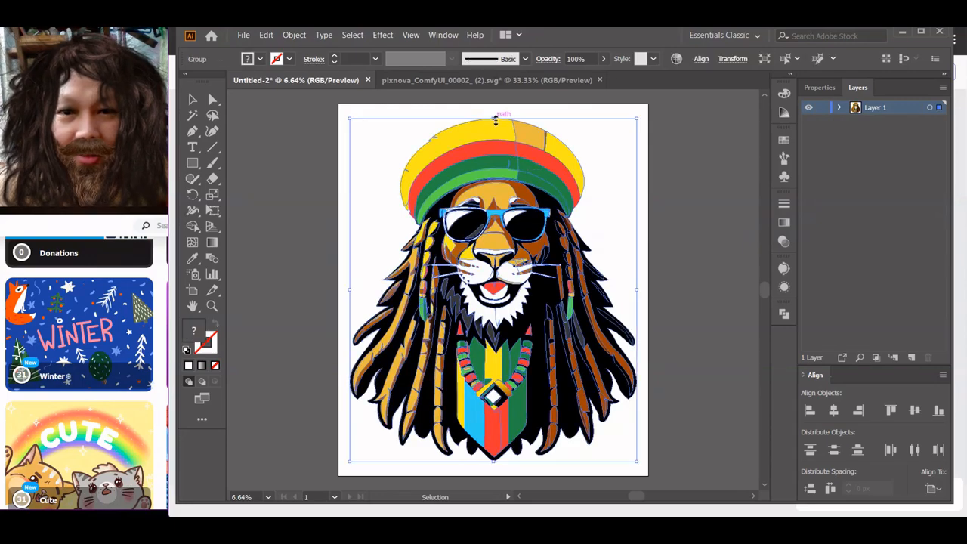
left_click_drag(494, 113, 490, 196)
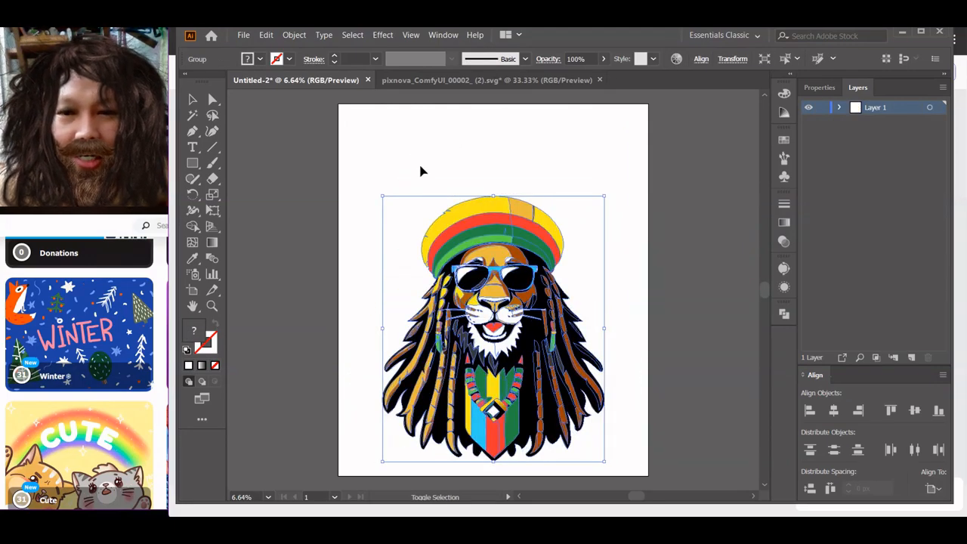
left_click(402, 177)
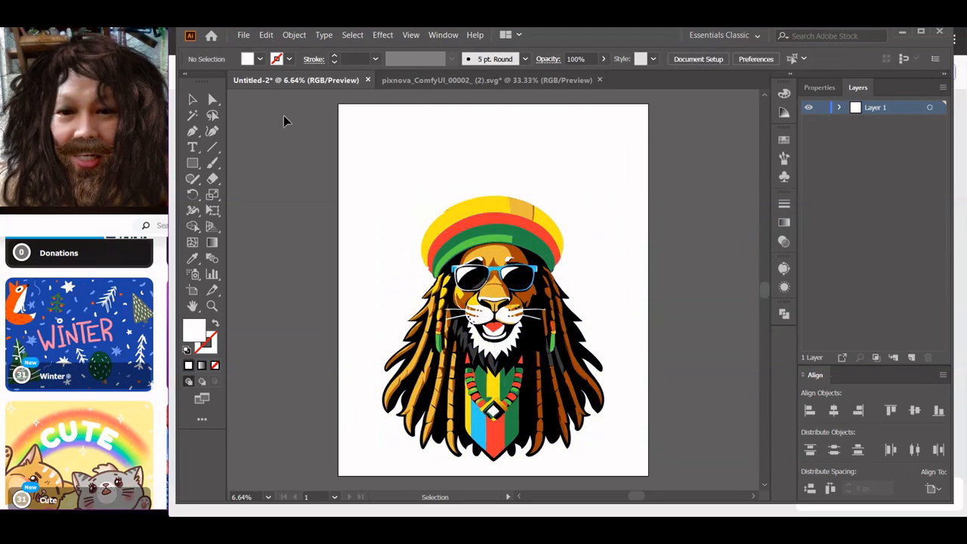
left_click(523, 206)
left_click_drag(496, 197, 501, 165)
left_click(408, 162)
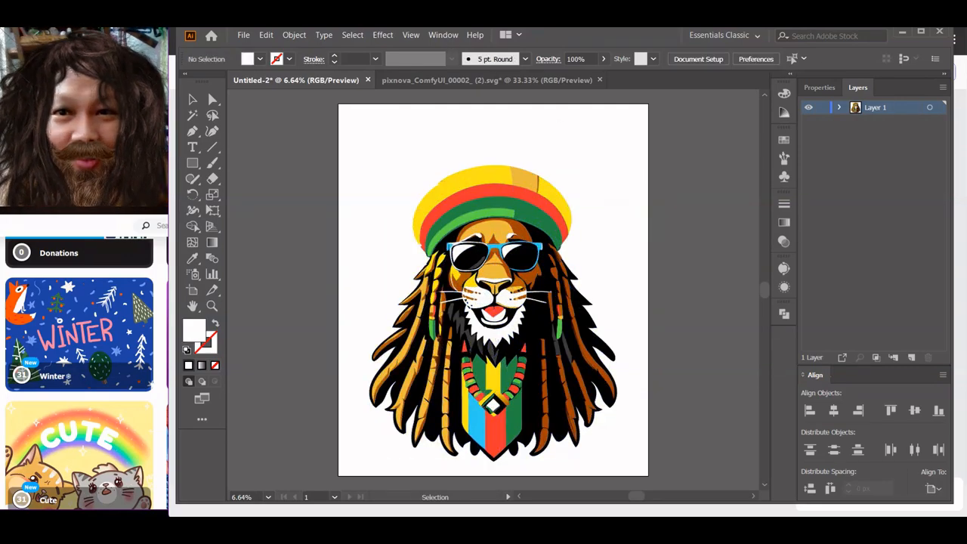
Step: Switch to the PixNova AI sticker generator in the browser and examine the enlarged preview of the generated lion sticker
key("alt+Tab")
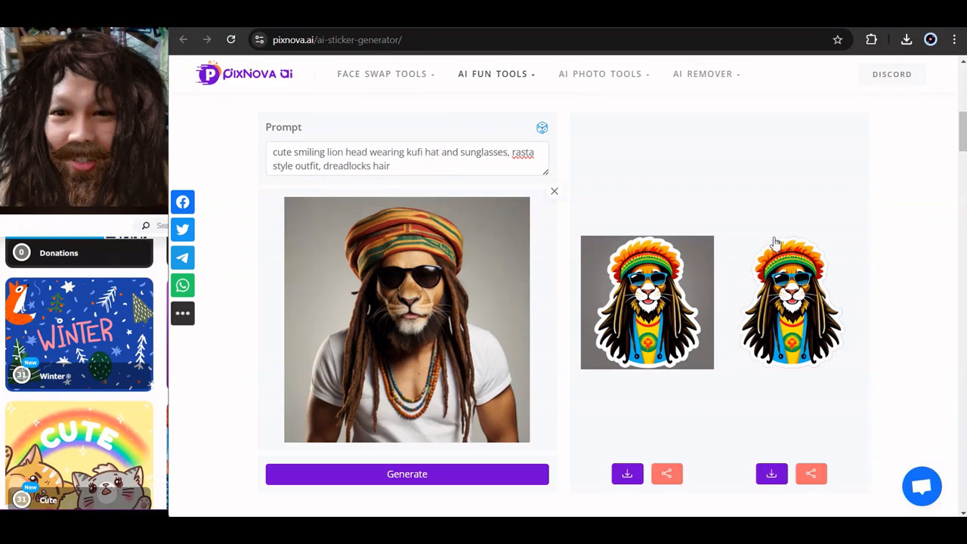
left_click(668, 182)
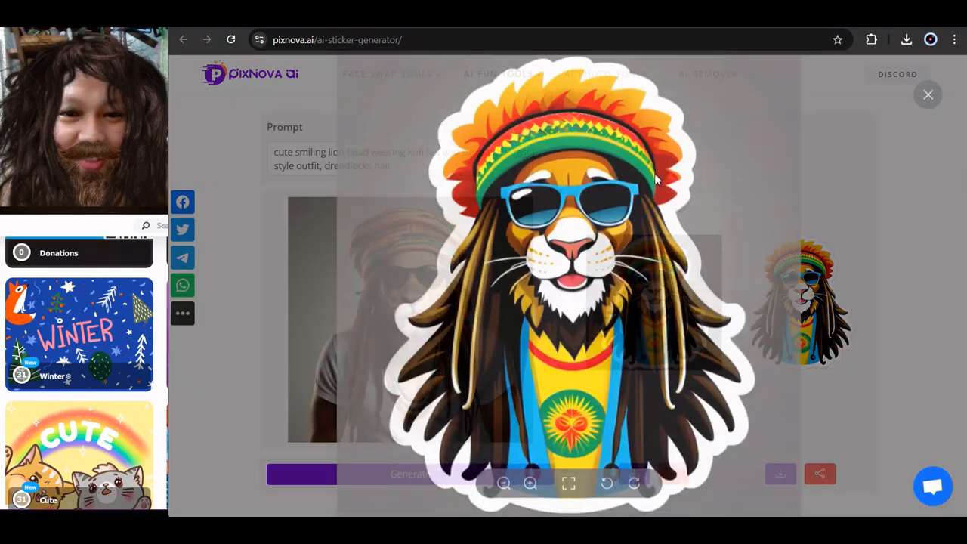
left_click(884, 161)
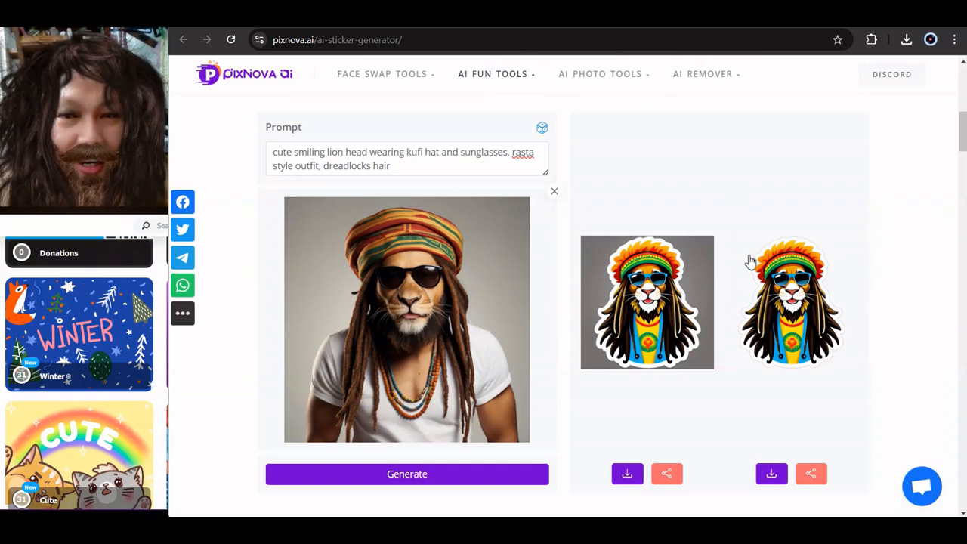
Step: Review the vectorized lion in the Recraft project and the generated and reference stickers on the PixNova page
left_click(562, 30)
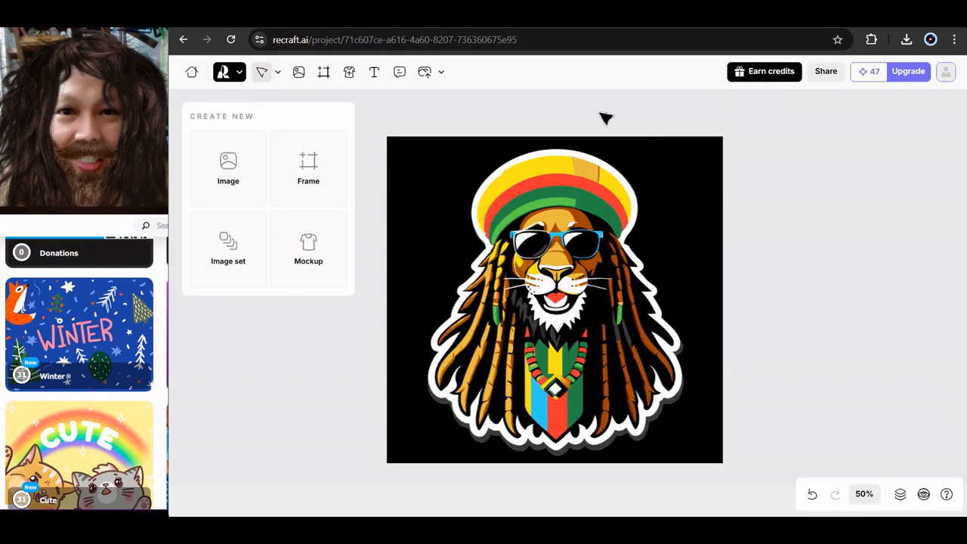
left_click(453, 29)
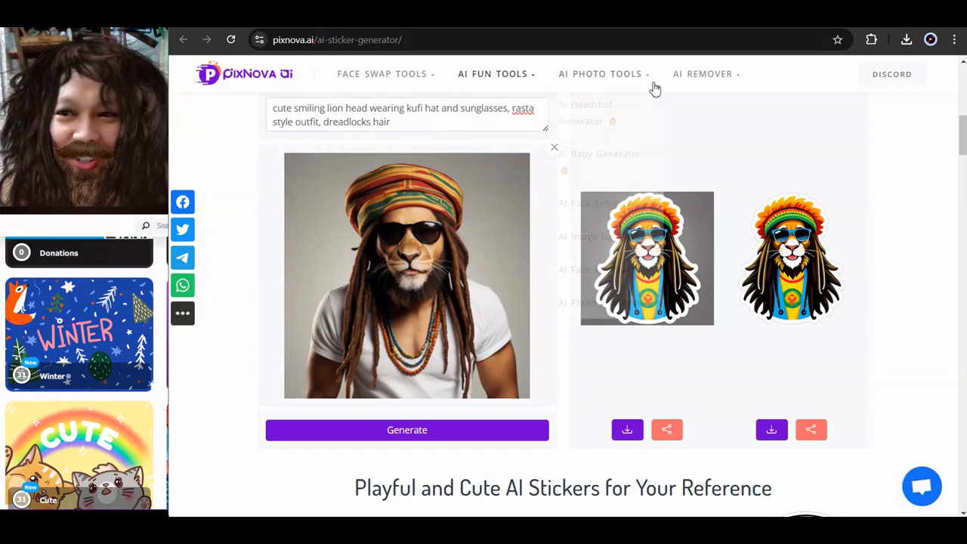
scroll(890, 311, "down", 3)
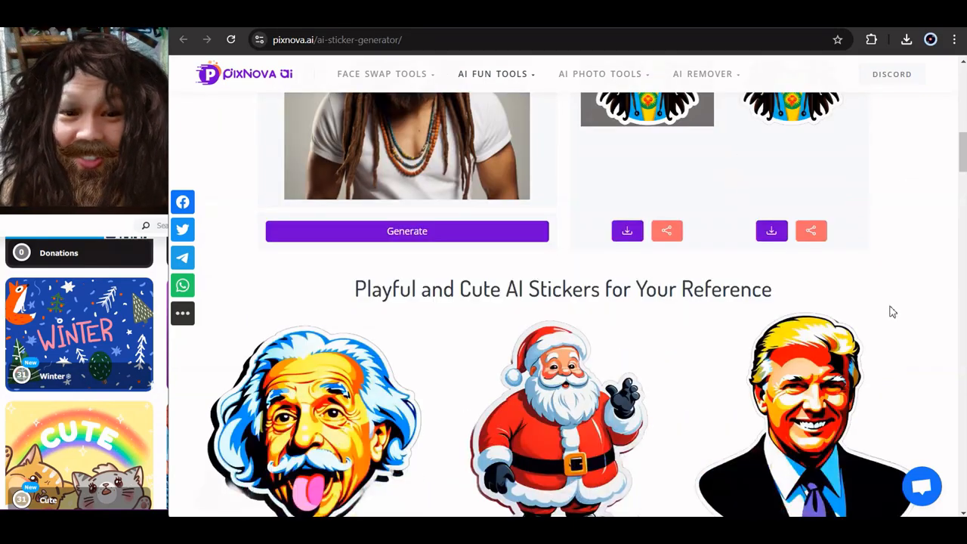
scroll(888, 310, "up", 3)
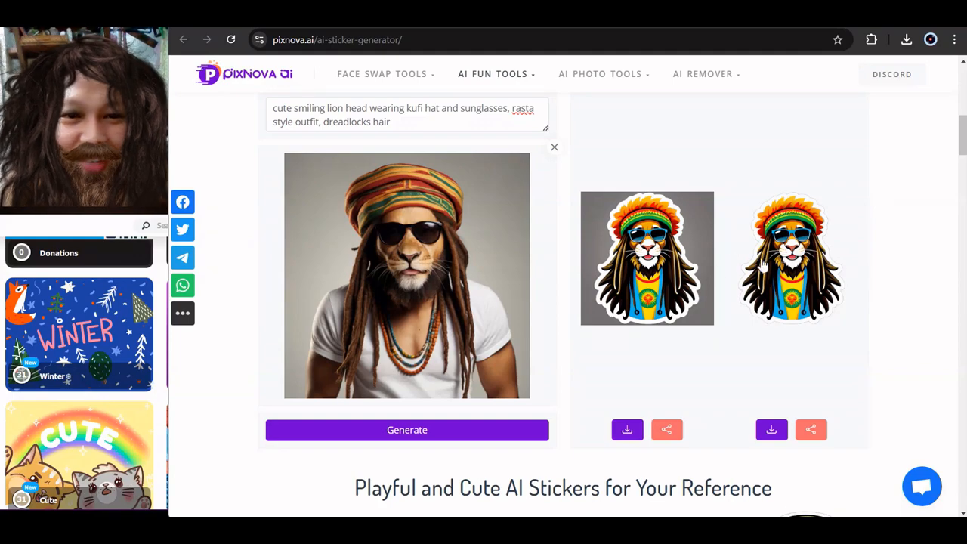
left_click(605, 18)
left_click(529, 19)
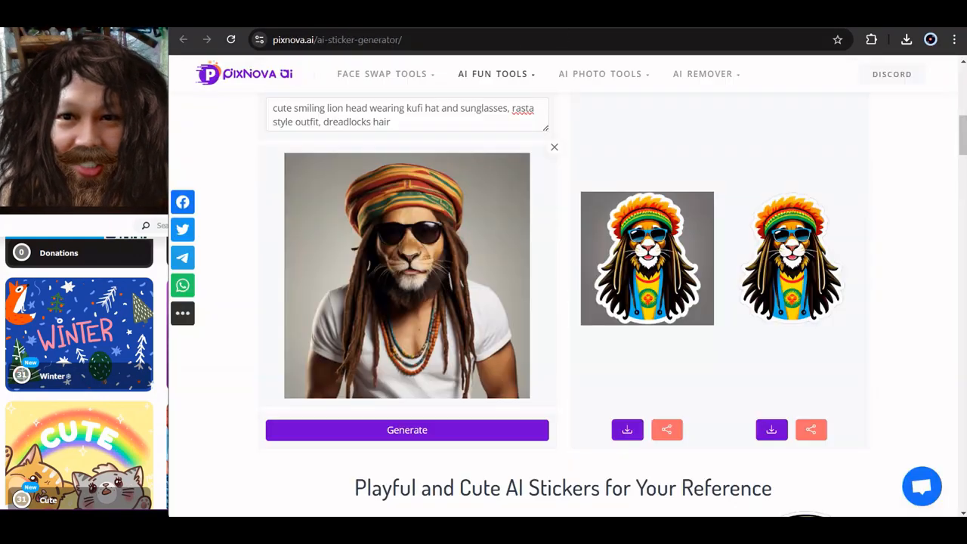
key("ctrl+Tab")
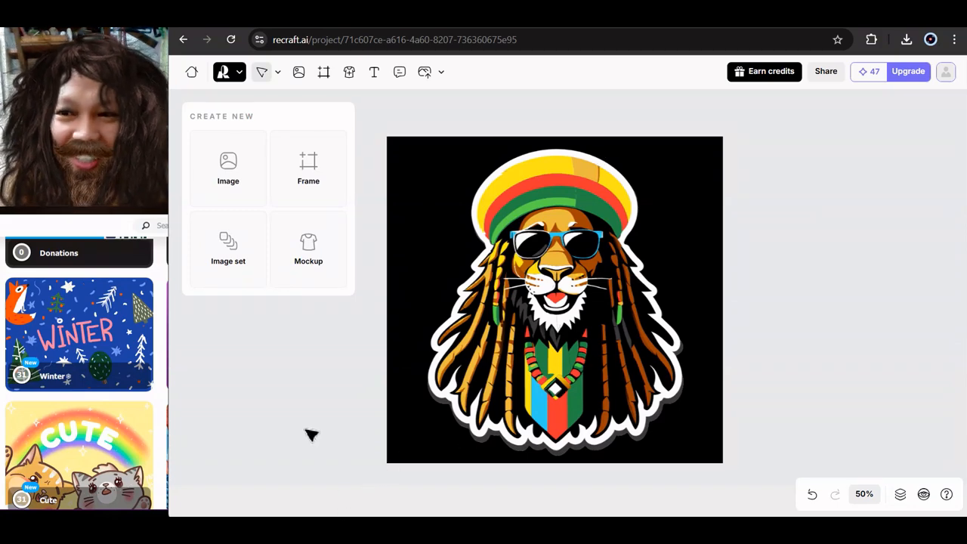
Step: Return to Illustrator and inspect the lion's details and its overall placement on the artboard
left_click(336, 529)
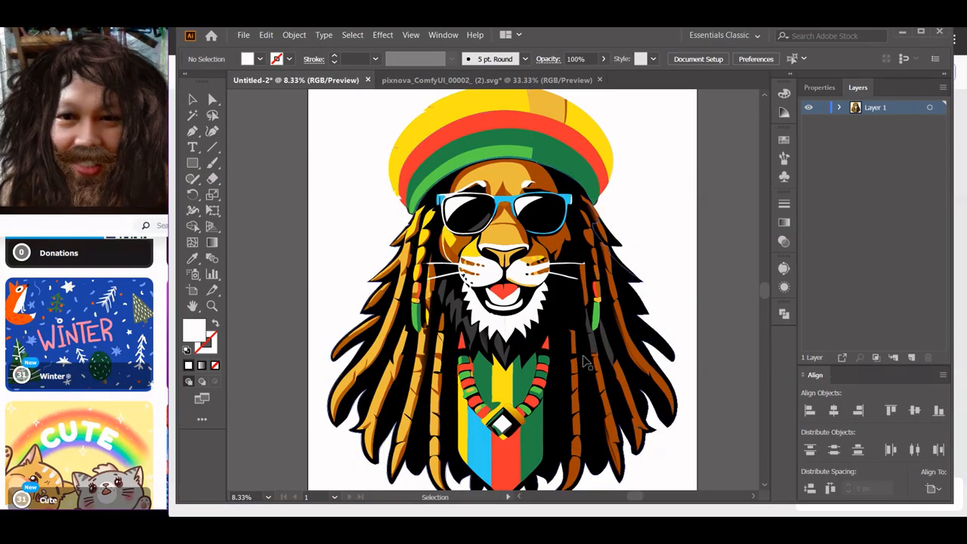
scroll(589, 325, "down", 2)
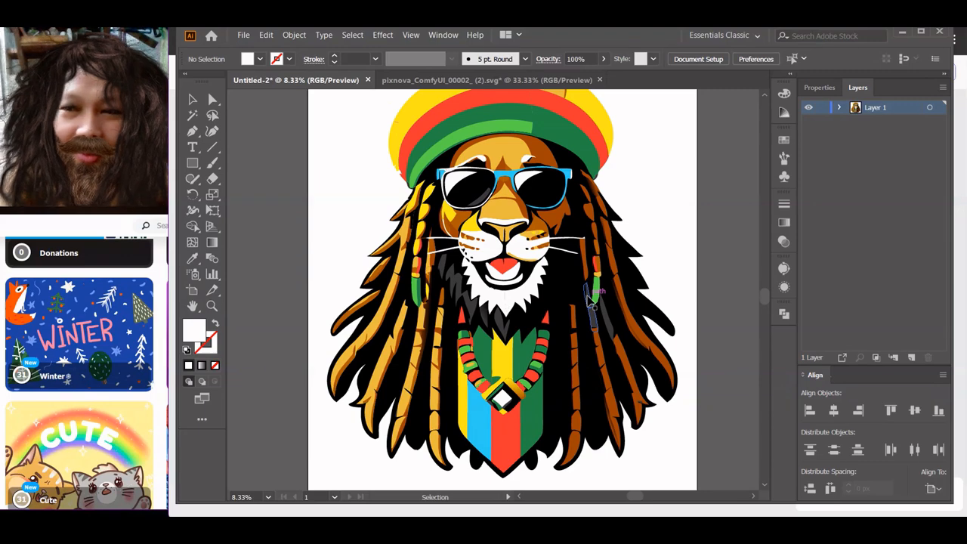
scroll(590, 295, "right", 2)
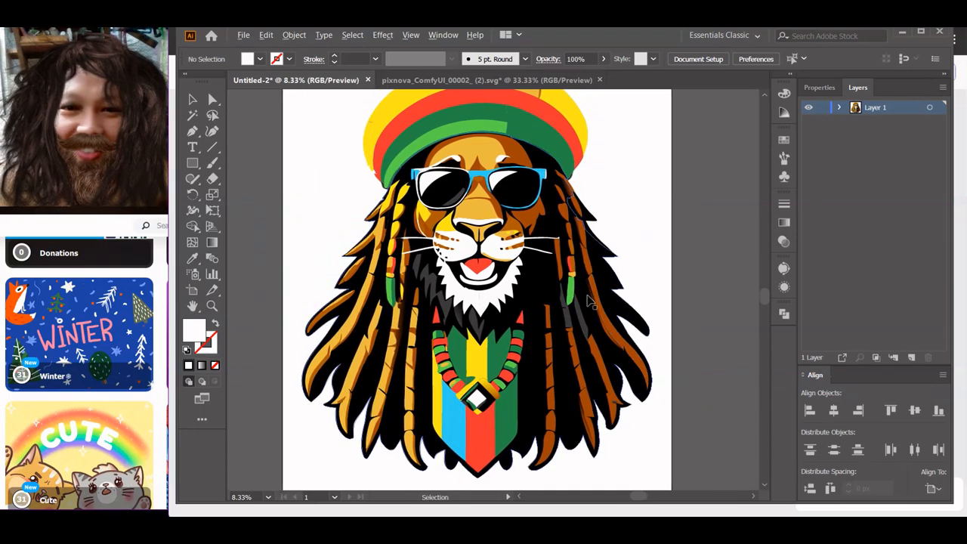
scroll(590, 299, "down", 3)
scroll(587, 295, "up", 2)
left_click_drag(587, 296, 640, 301)
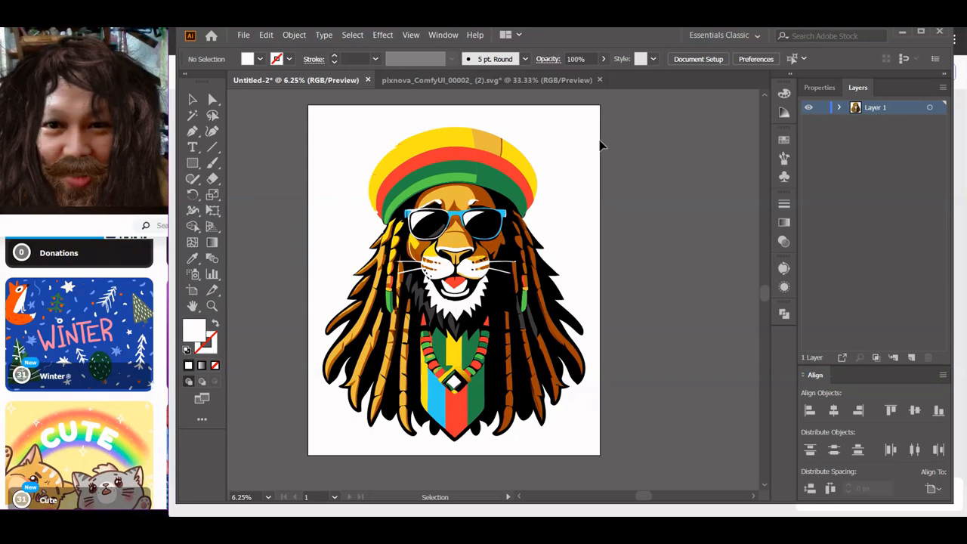